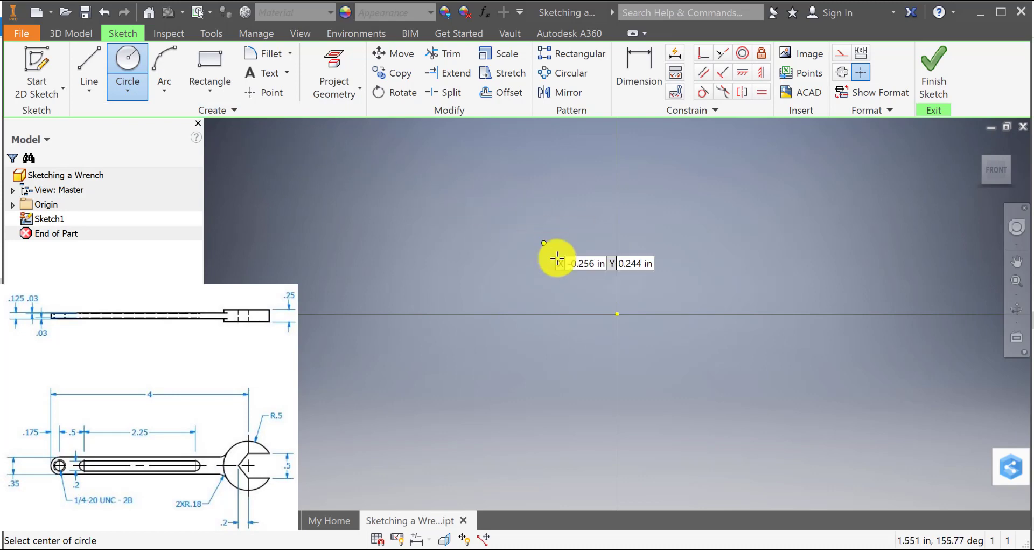
Step: Draw a circle centred on the sketch origin with a diameter of 1 in
click(617, 314)
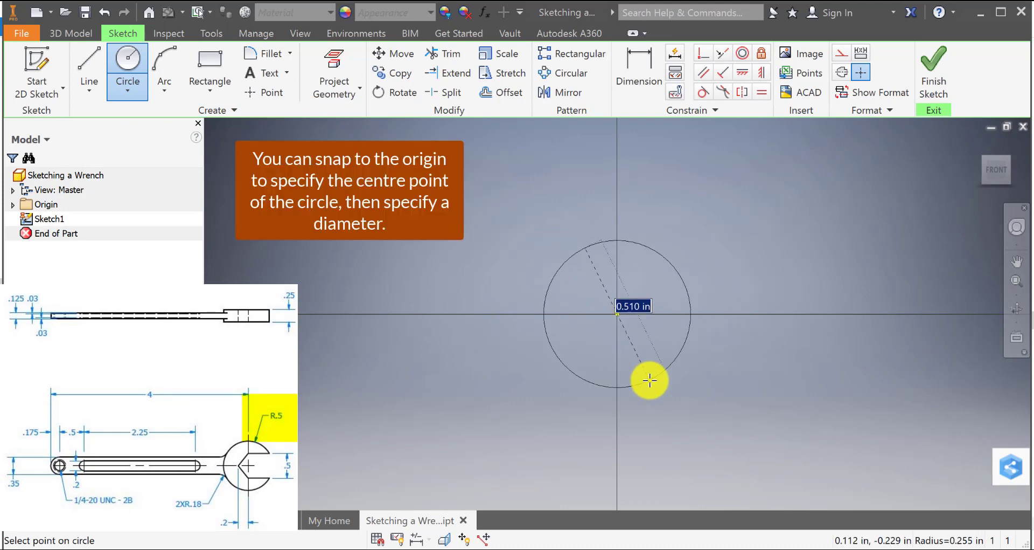
text(0)
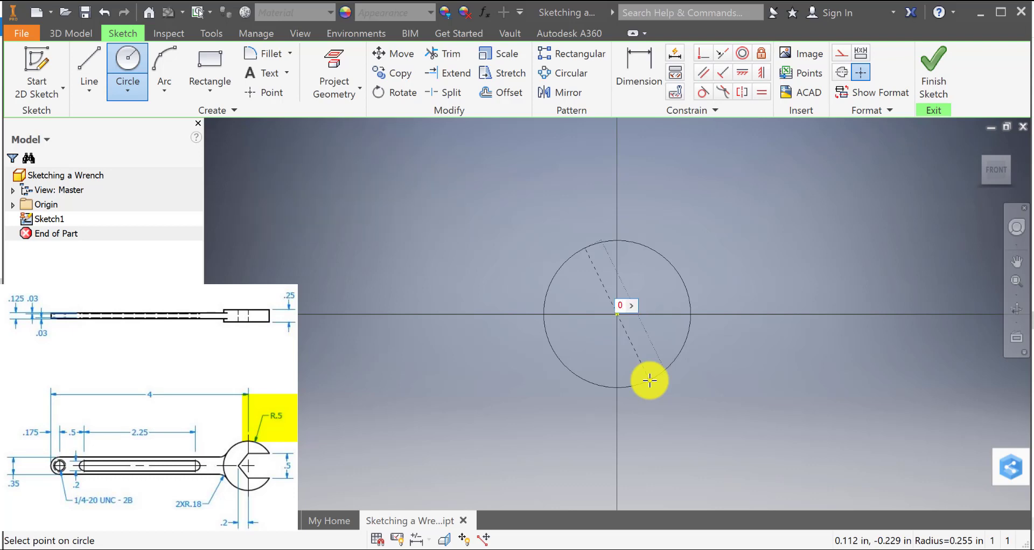
key(BackSpace)
text(1)
key(Return)
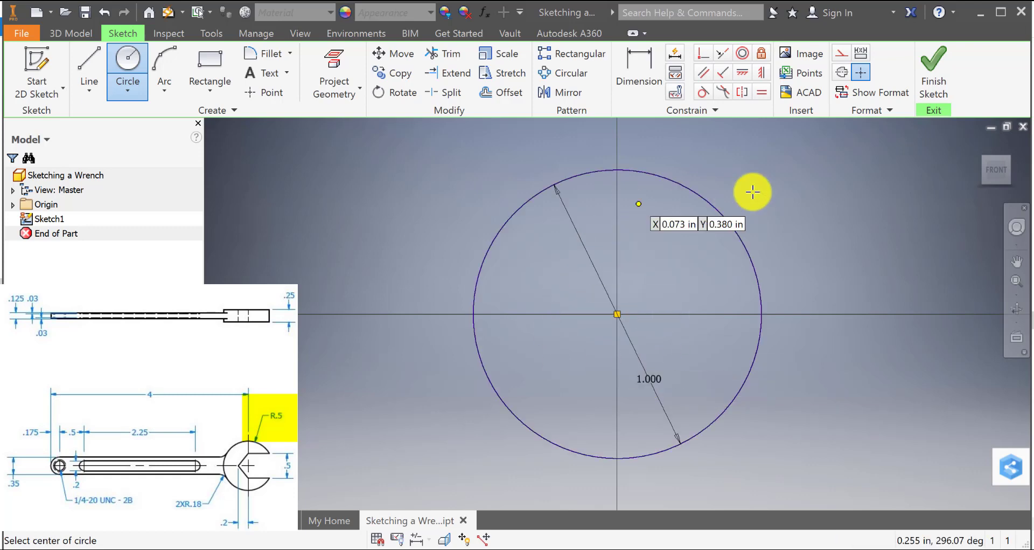
scroll(771, 196, up, 3)
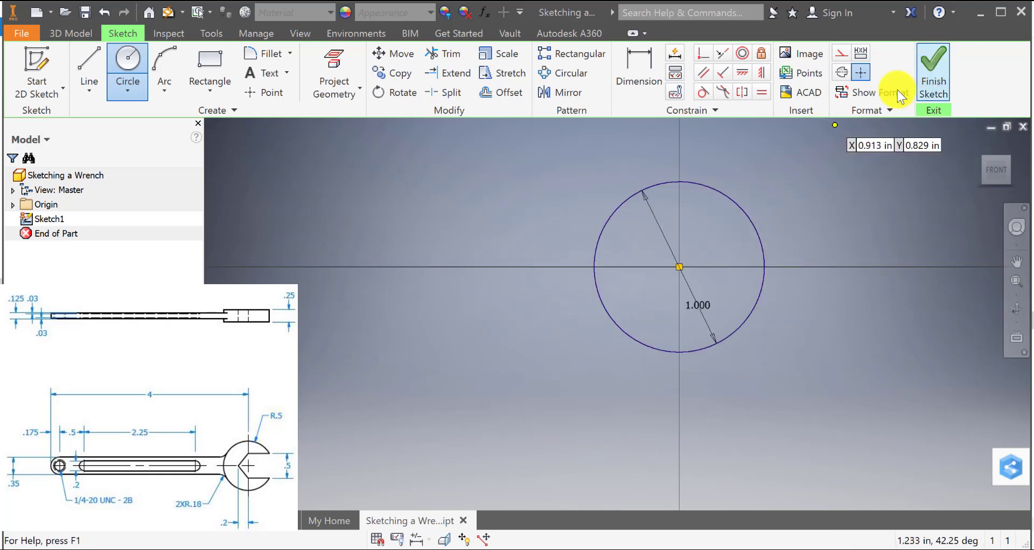
Step: Start a line inside the circle at coordinates X -0.2 in, Y 0 in
click(86, 60)
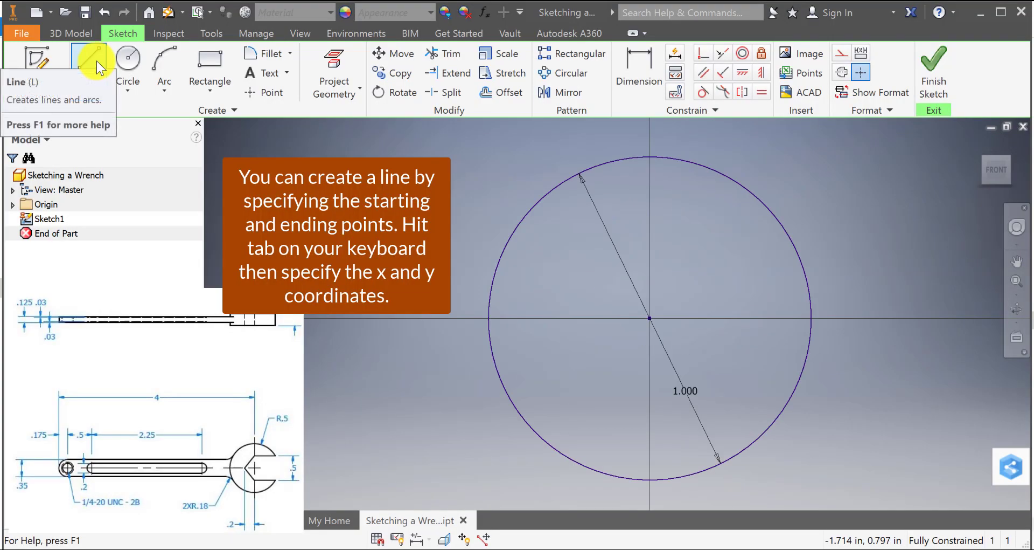
click(96, 60)
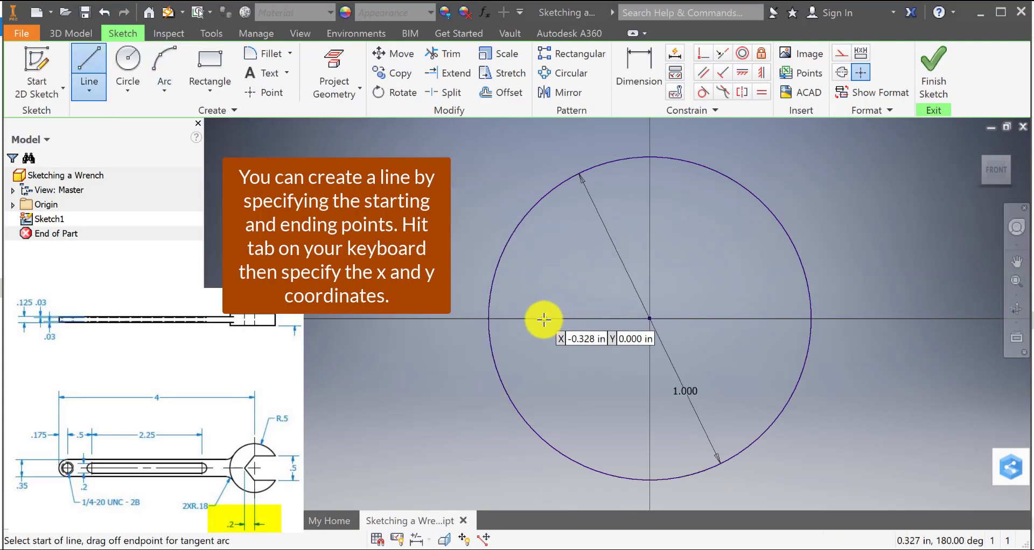
key(Tab)
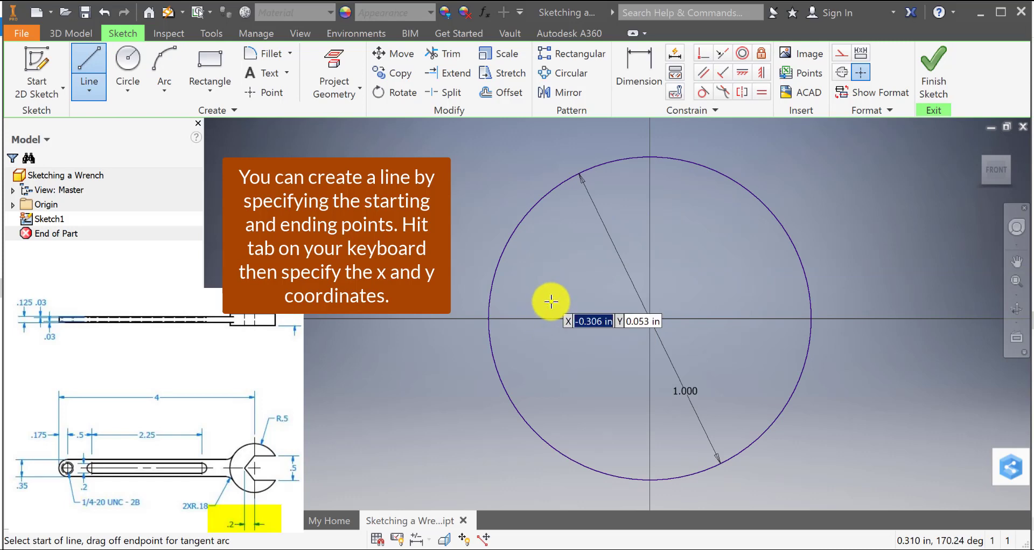
text(-)
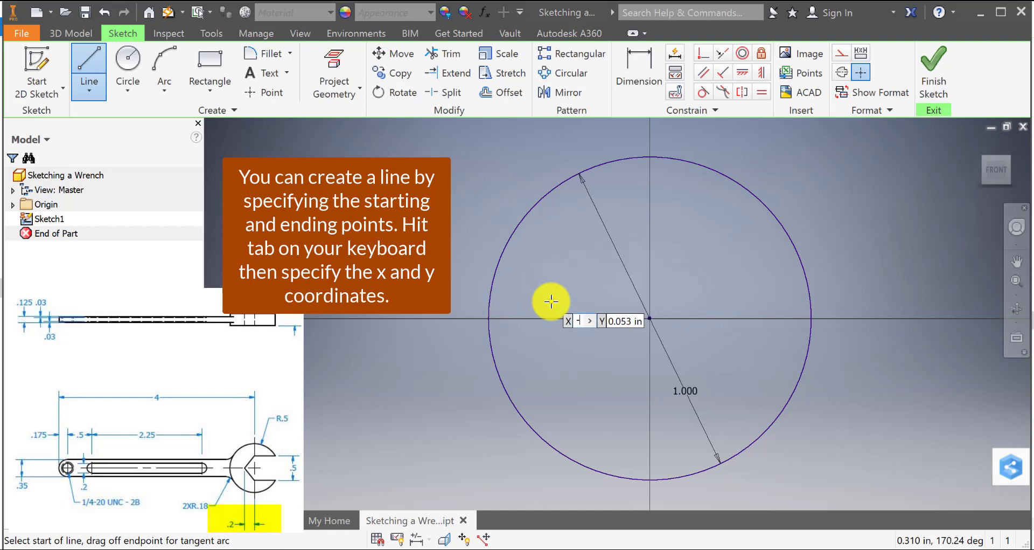
text(0.2)
key(Tab)
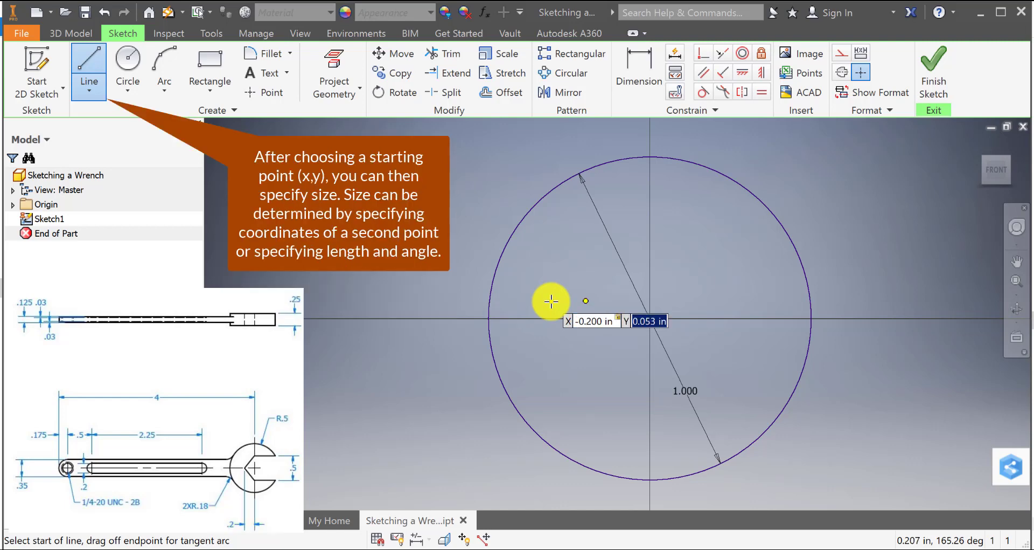
text(0)
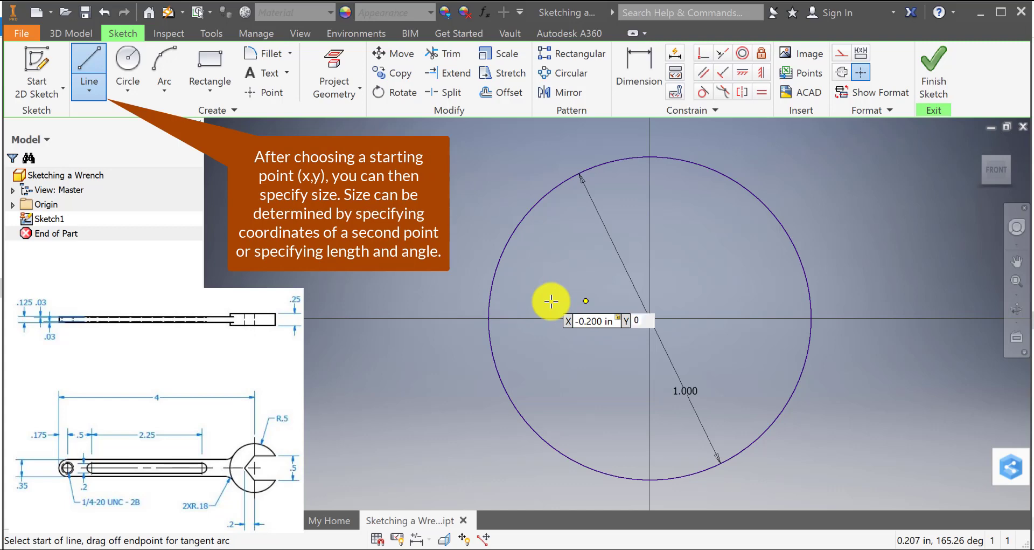
key(Return)
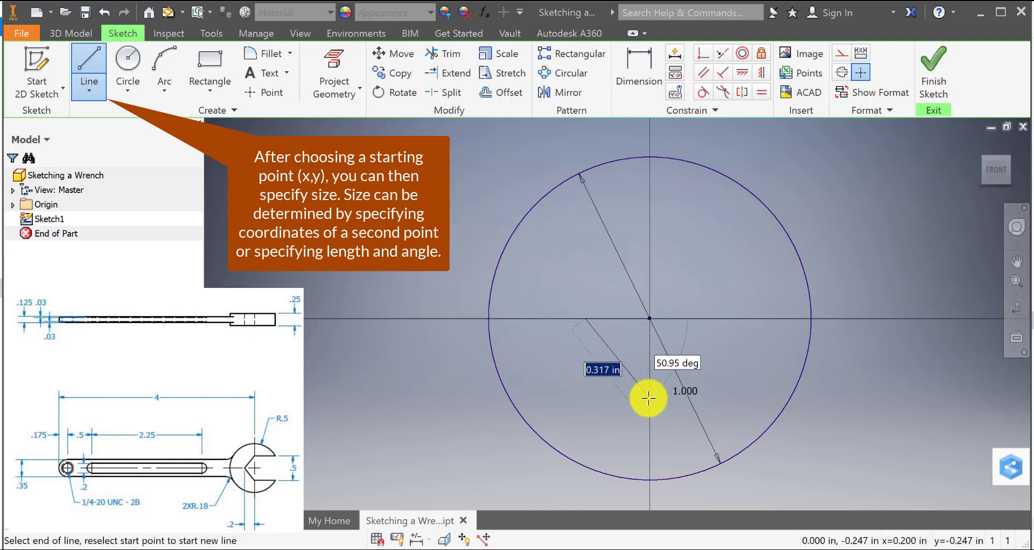
Step: Switch coordinate entry for the line's endpoint to absolute Cartesian coordinates
right_click(649, 398)
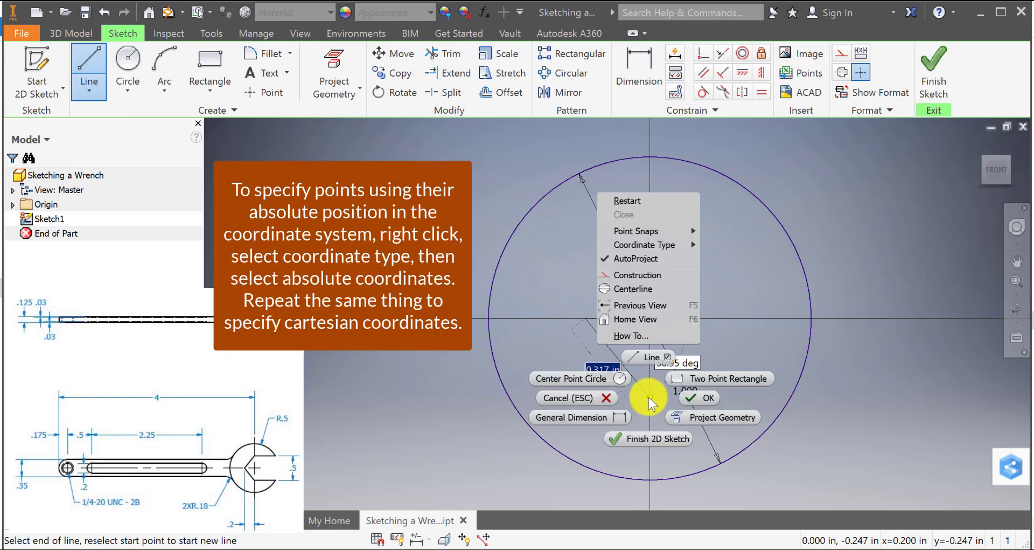
mouse_move(661, 234)
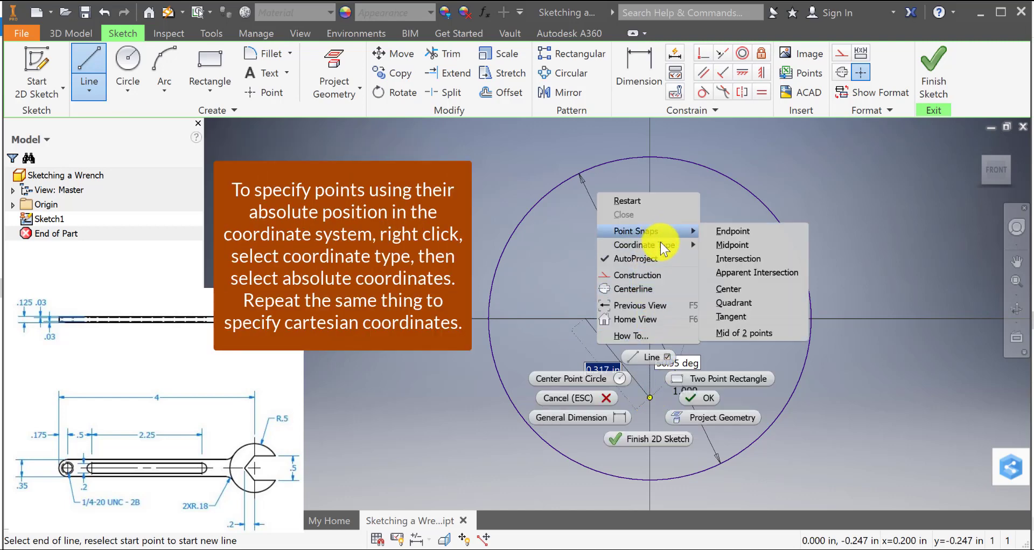
click(737, 244)
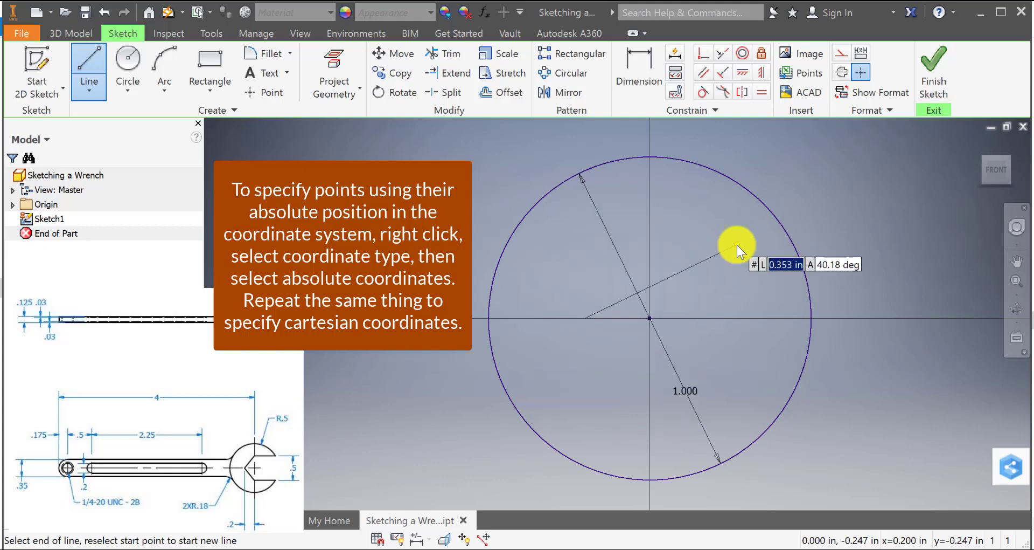
right_click(715, 266)
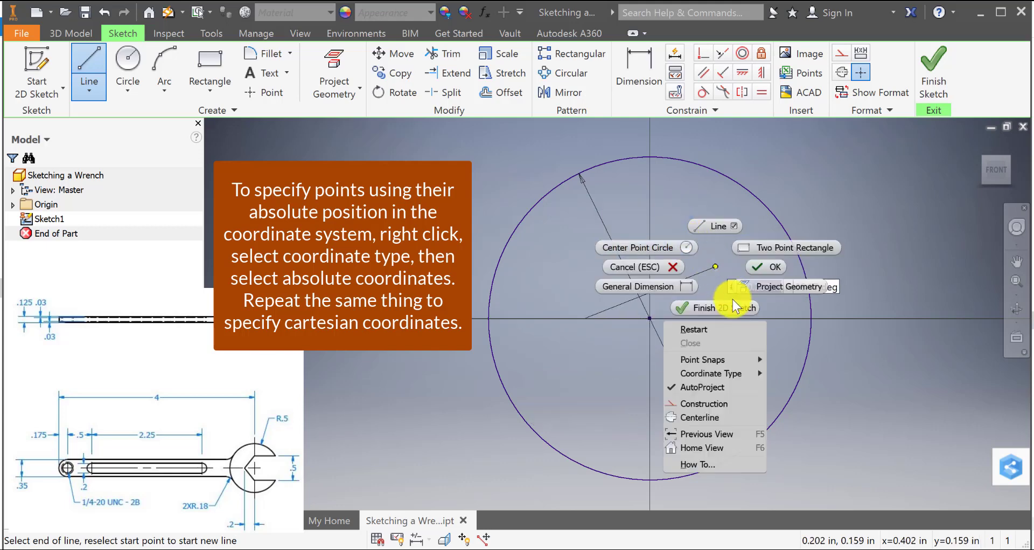
mouse_move(742, 374)
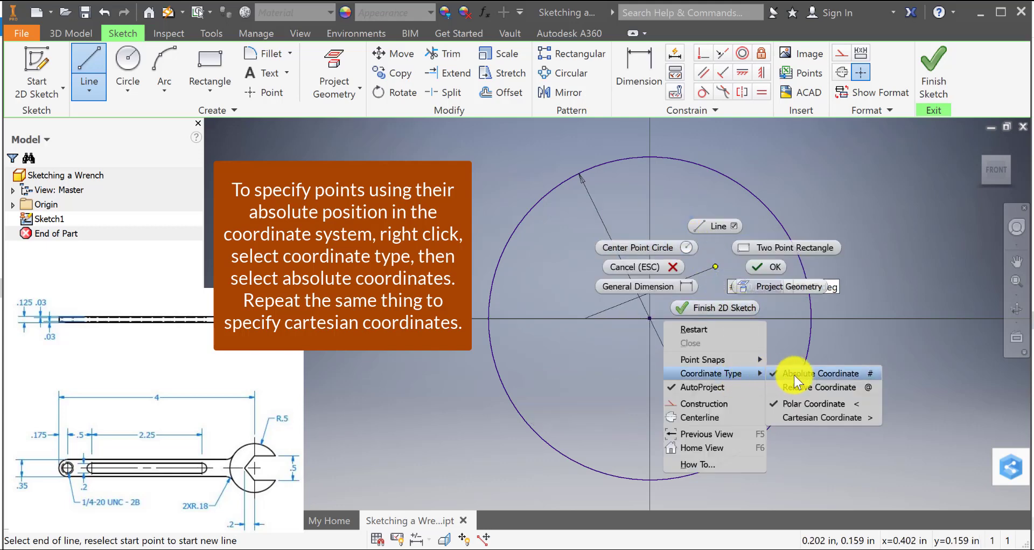
click(828, 419)
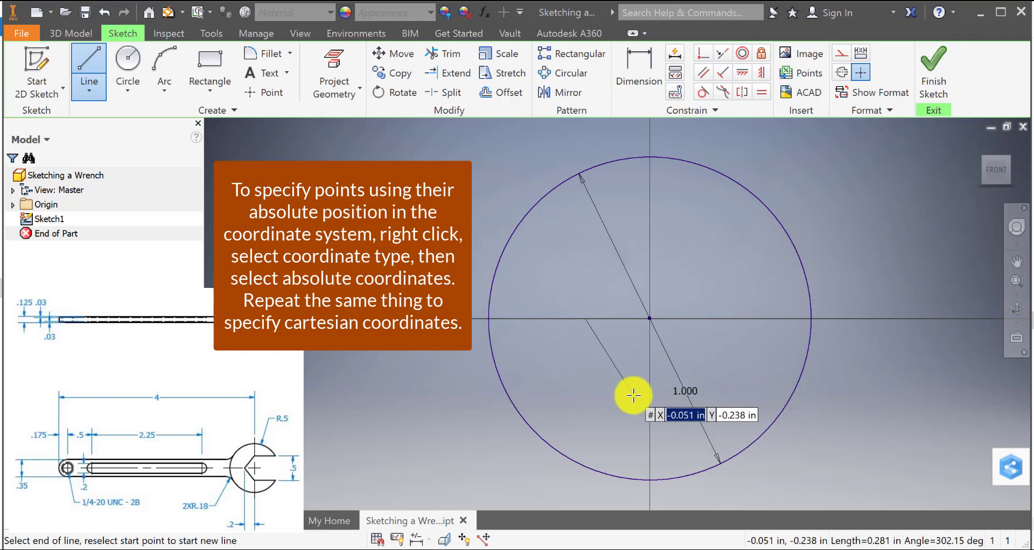
Step: End the slanted line at absolute coordinates X 0 in, Y -0.25 in
text(0)
key(Tab)
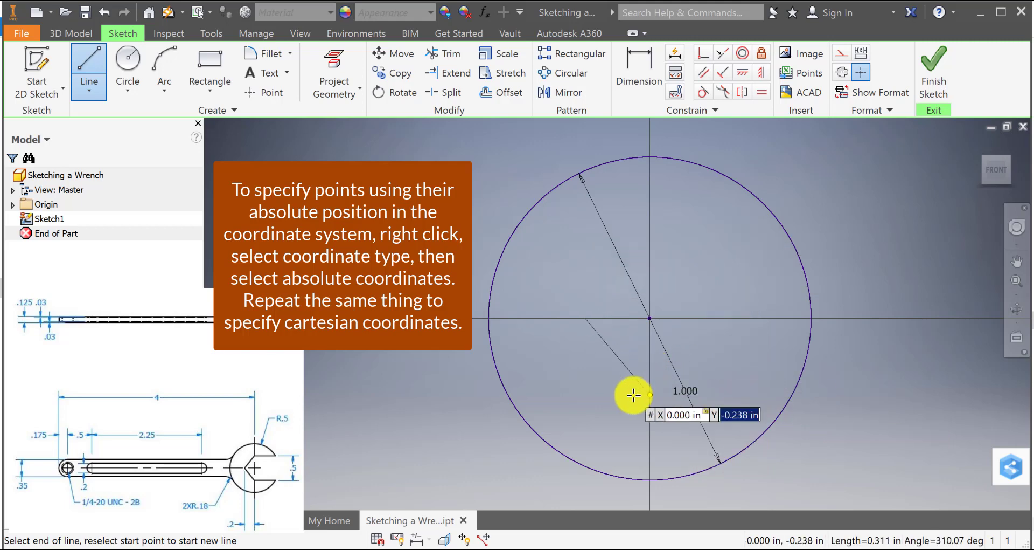
text(0)
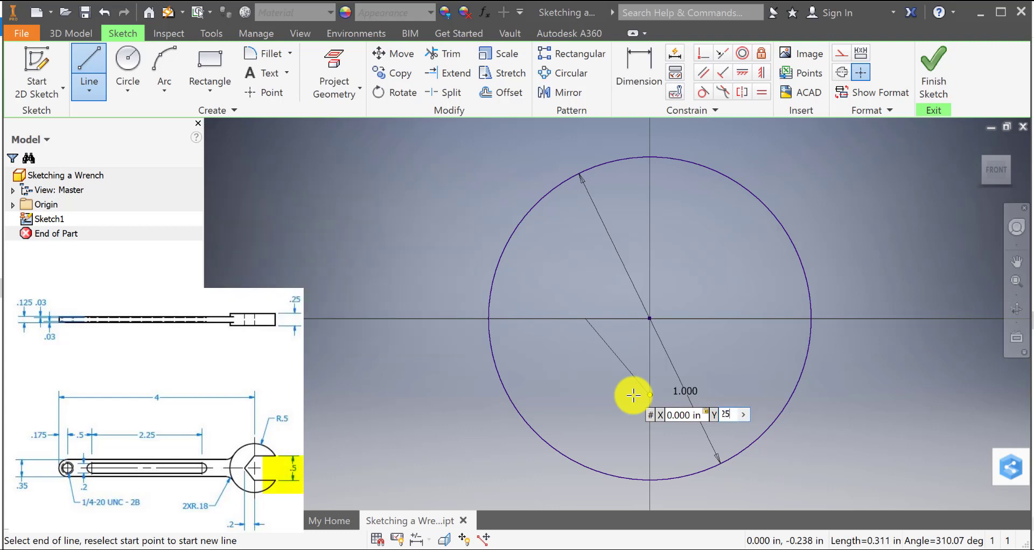
key(Return)
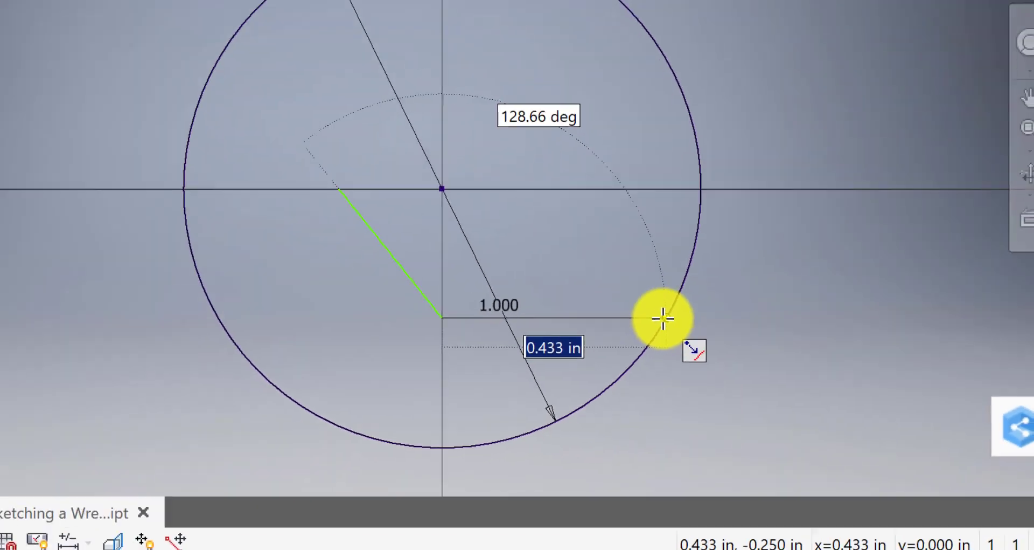
Step: Continue the jaw outline horizontally to the circle, vertically up to the circle, horizontally back to the vertical axis, and close it at the first line's start point
click(457, 184)
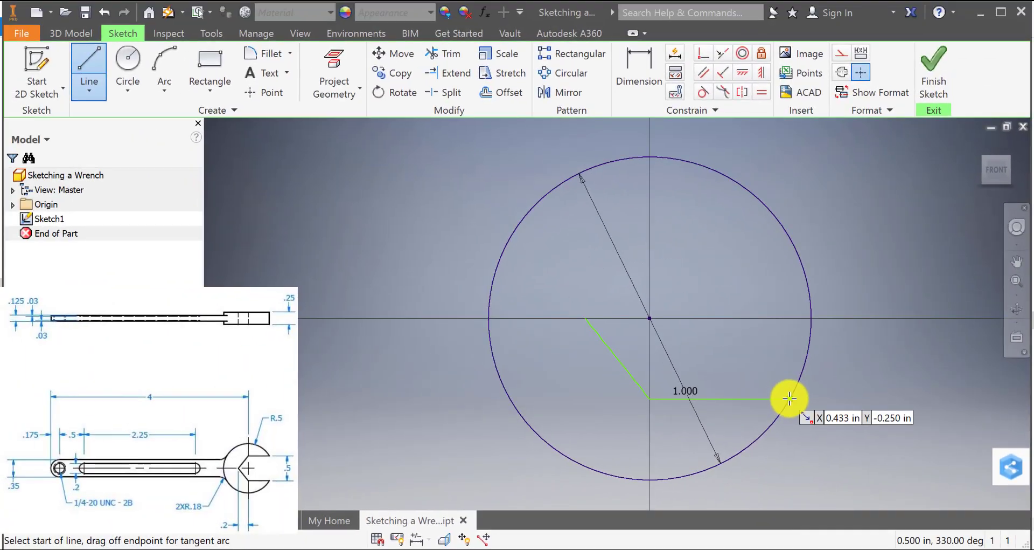
click(790, 398)
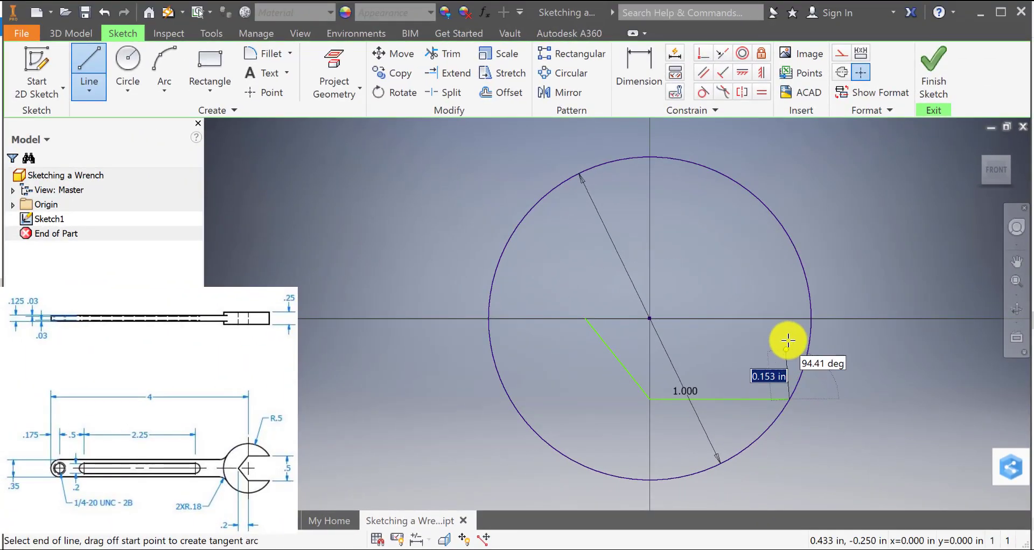
click(790, 237)
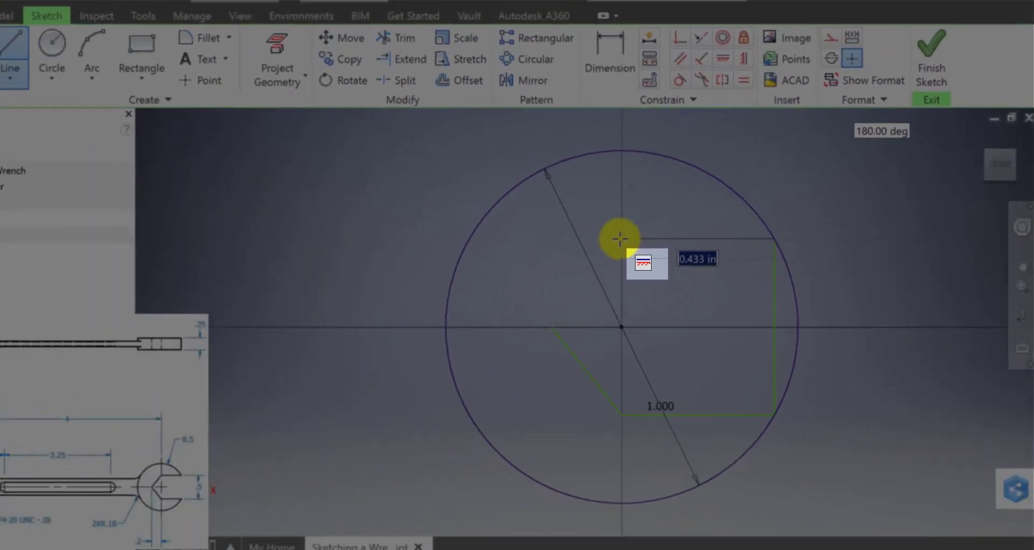
click(453, 245)
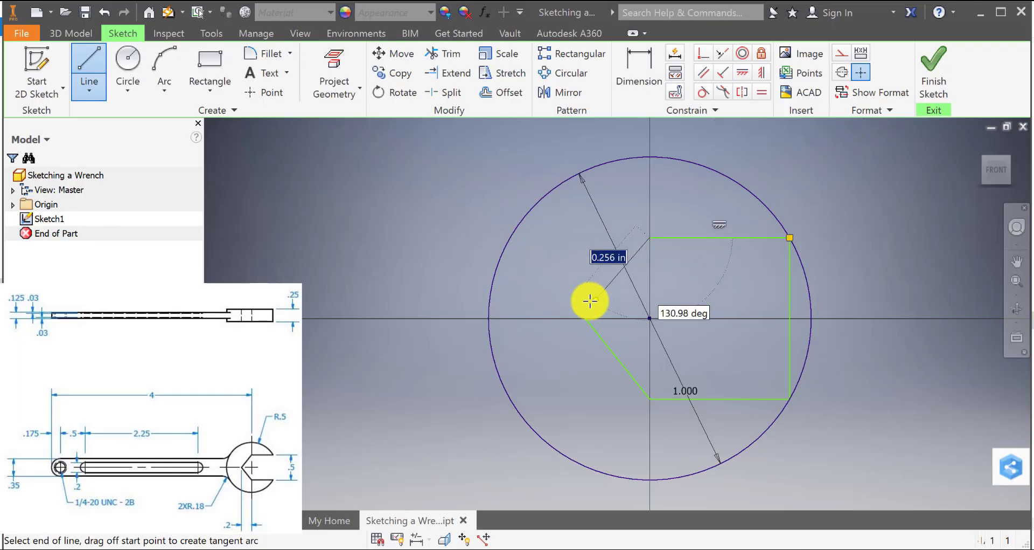
click(584, 317)
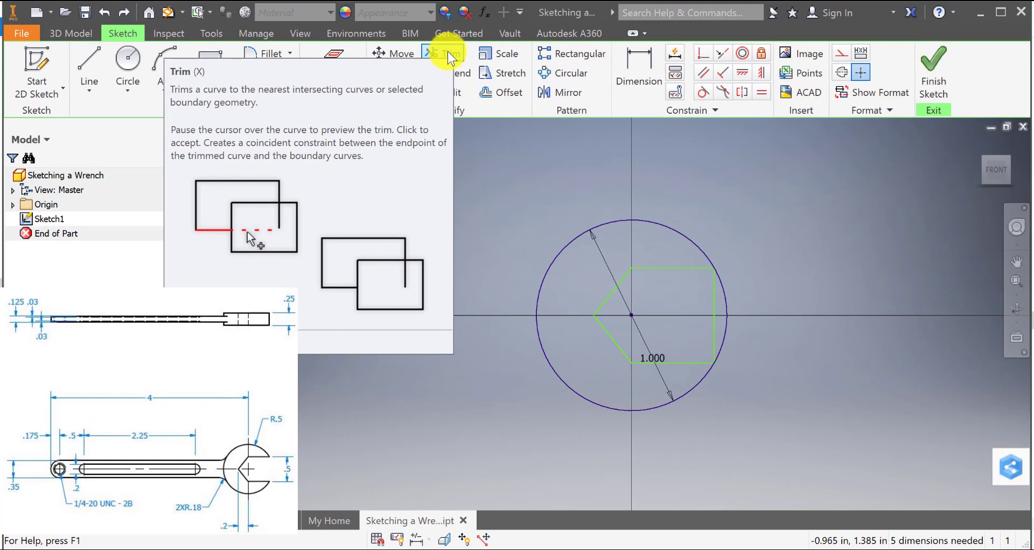
Step: Trim the circle's arc at the jaw opening and the vertical line across it, and finish the sketch
click(445, 54)
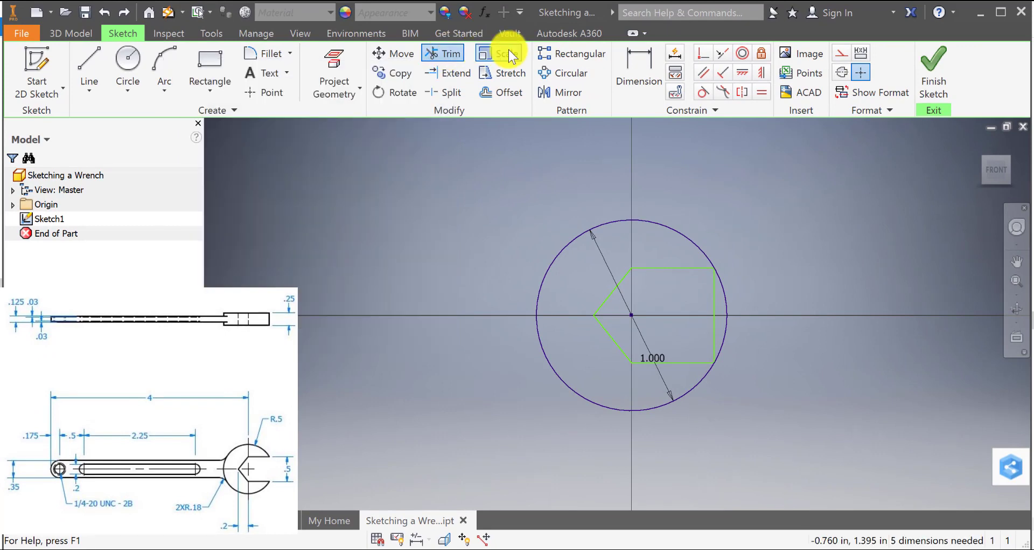
click(723, 301)
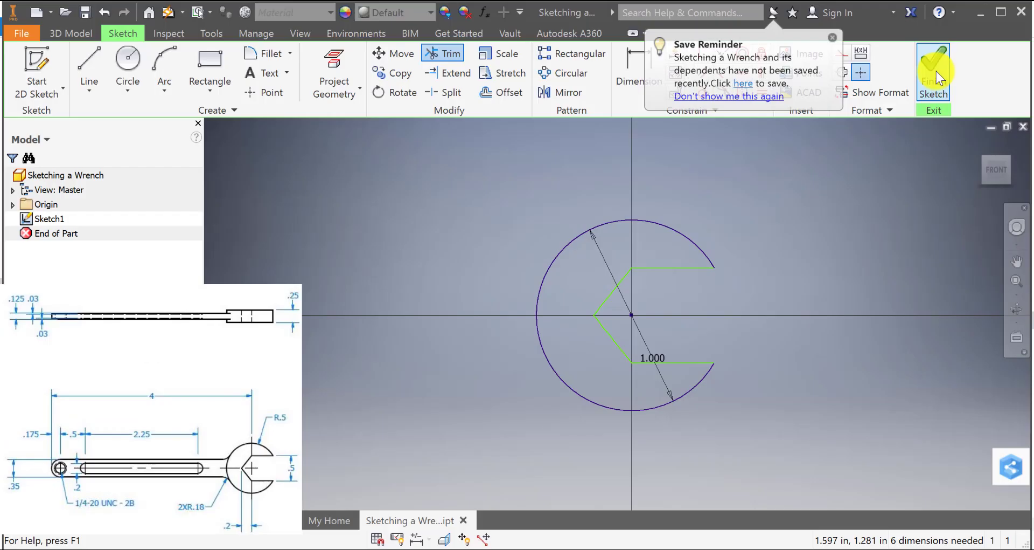
click(695, 204)
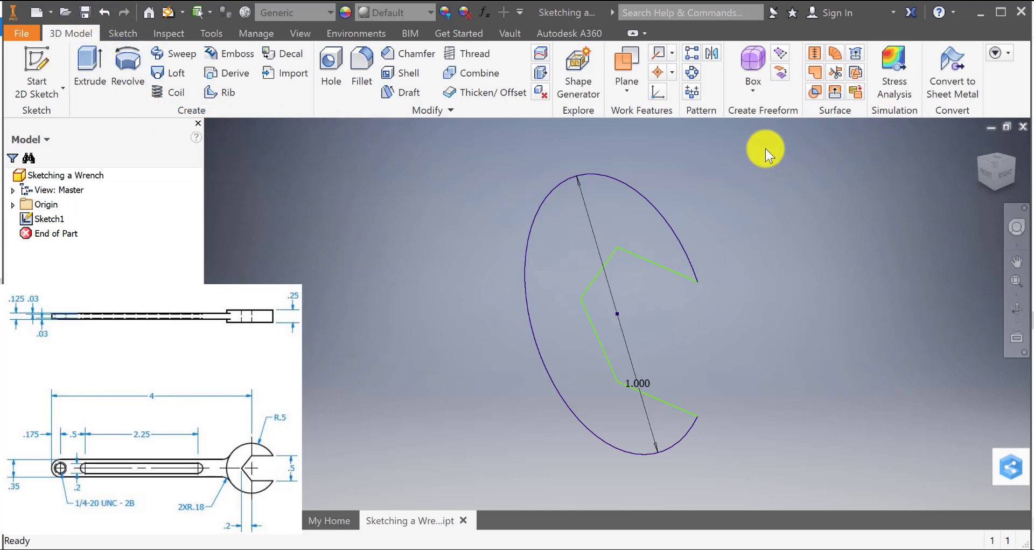
Step: Start a new 2D sketch on the front origin plane, the same plane as the wrench head sketch
click(986, 173)
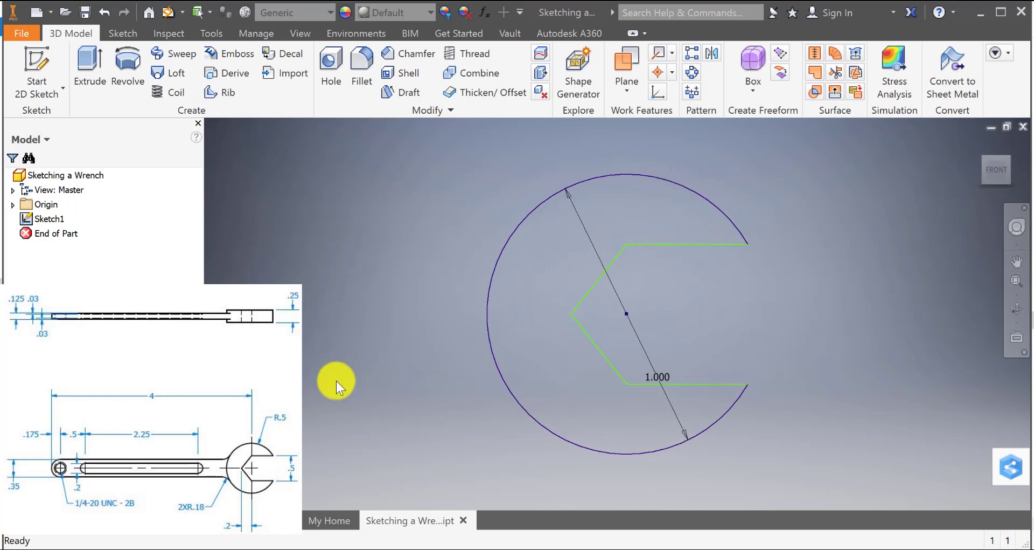
click(49, 219)
click(33, 60)
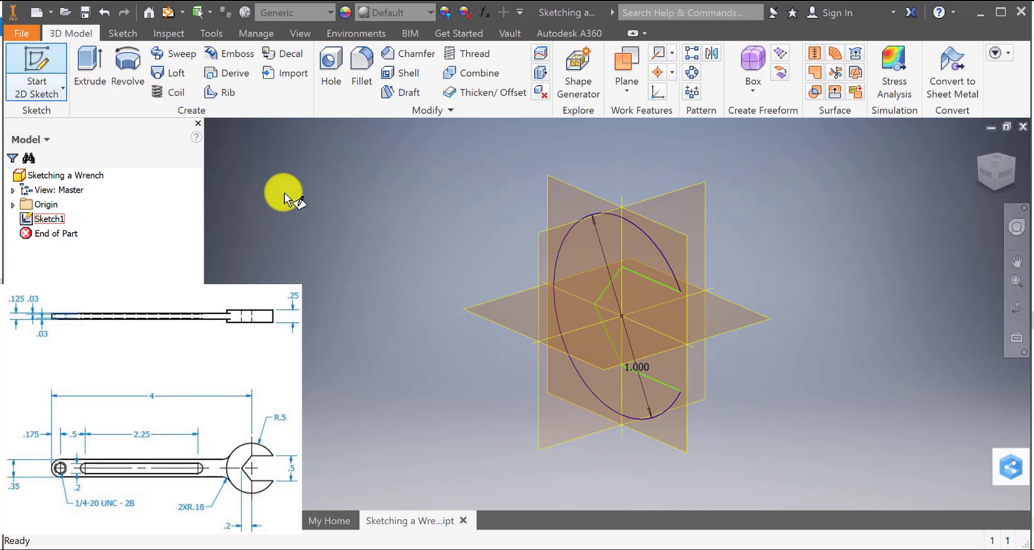
click(555, 194)
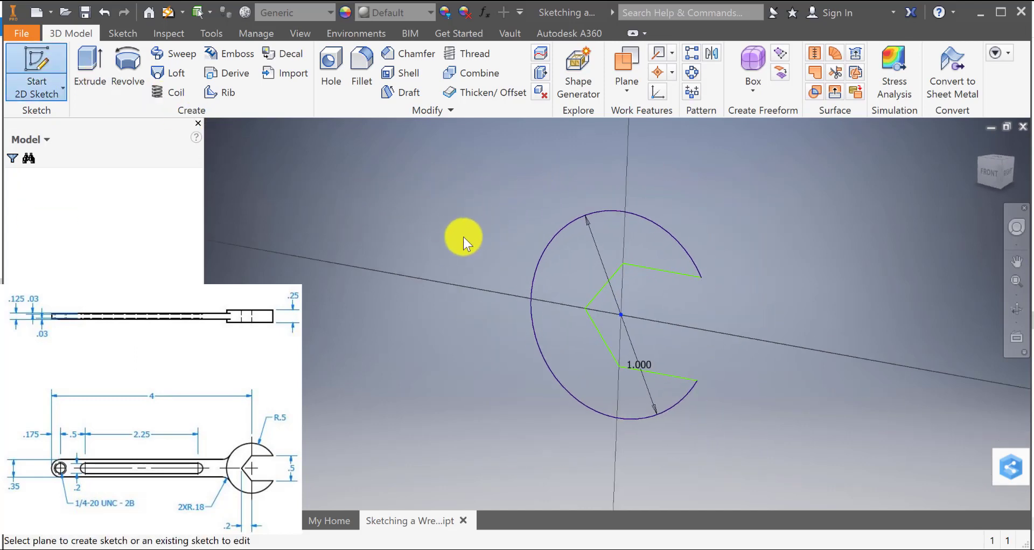
Step: Draw a two-point rectangle about 1.9 in by 0.6 in for the handle, left of the wrench head and across the horizontal axis
mouse_move(373, 302)
middle_down()
mouse_move(651, 338)
mouse_move(673, 319)
middle_up()
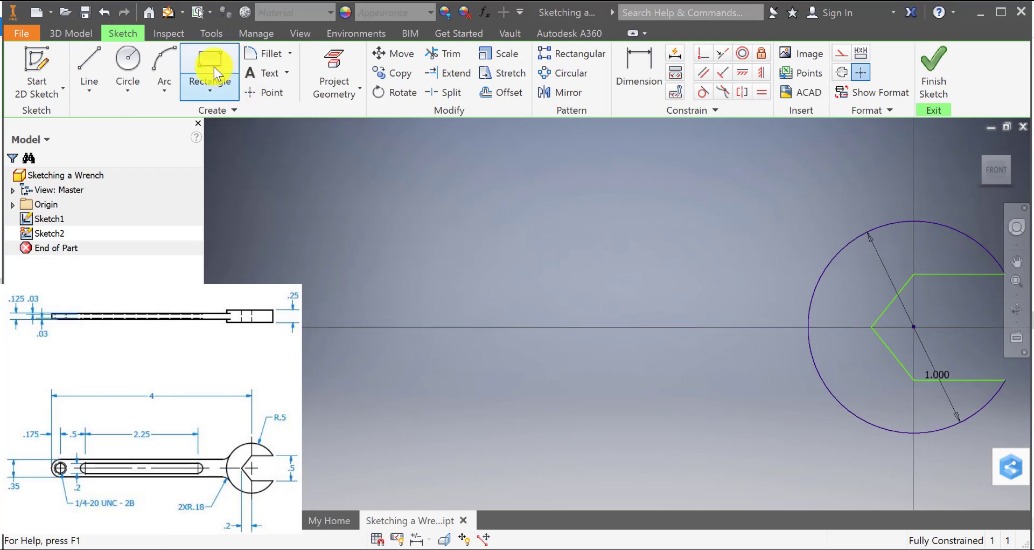
click(210, 89)
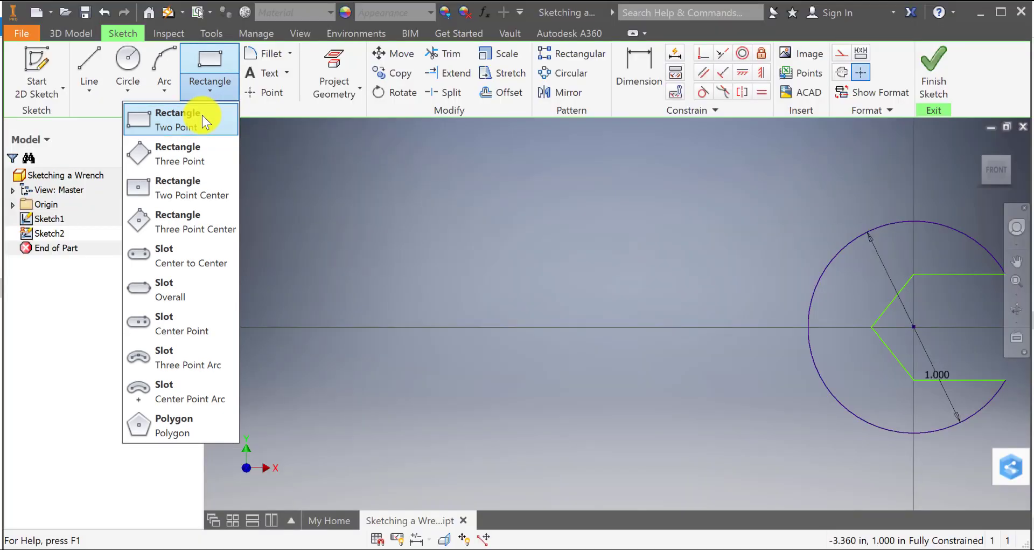
click(202, 115)
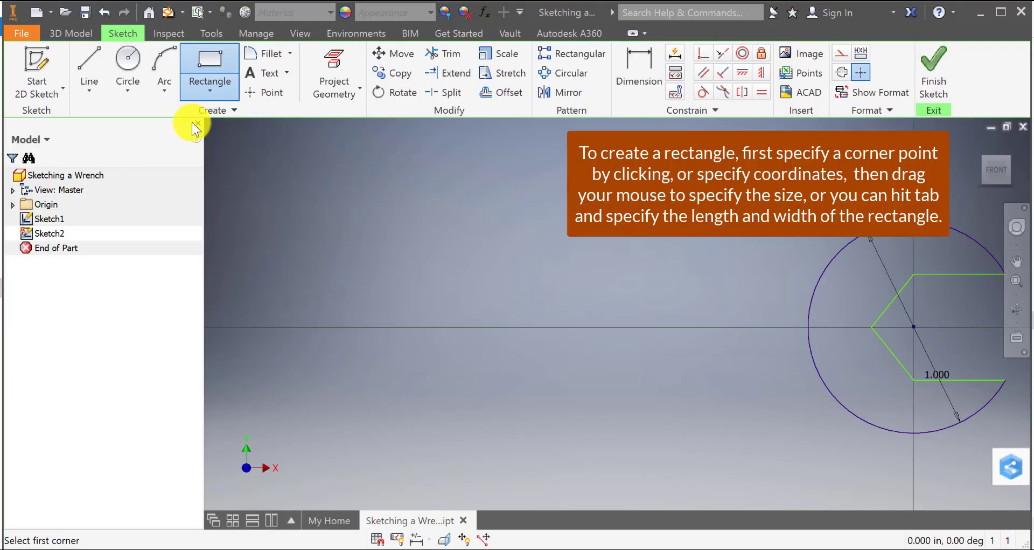
click(352, 243)
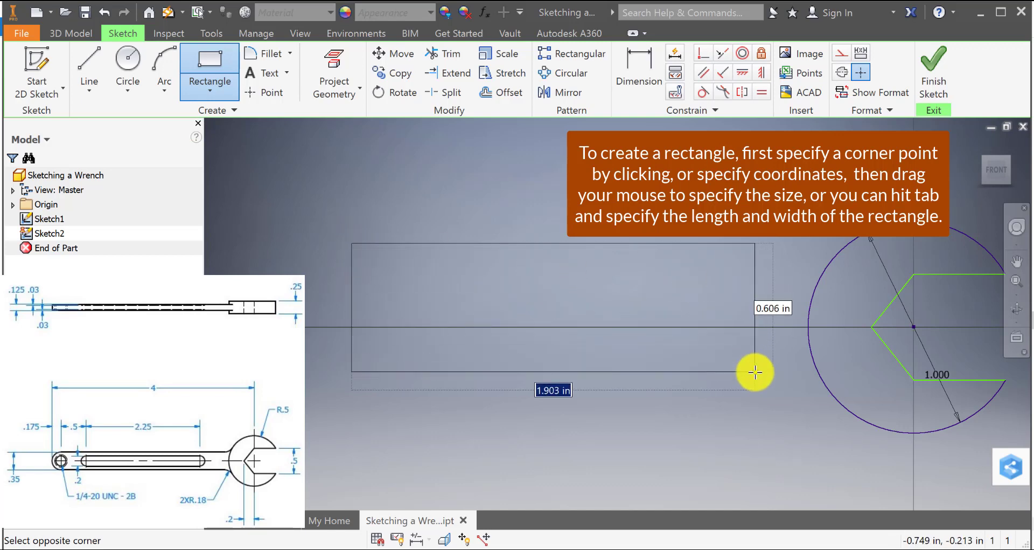
key(Tab)
key(Tab)
key(Tab)
key(Tab)
click(755, 372)
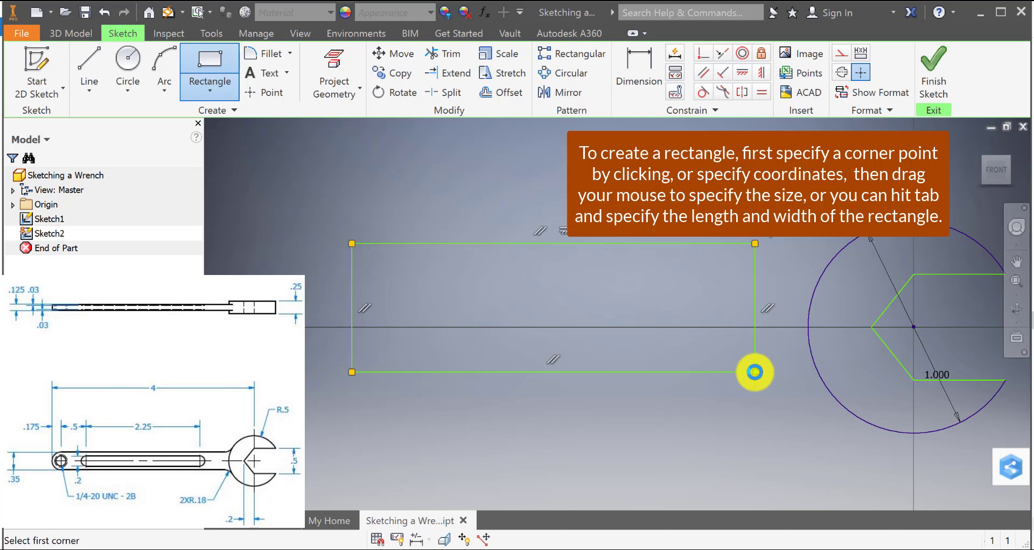
Step: Dimension the distance between the handle rectangle's upper and lower edges and set it to .35 in
click(645, 63)
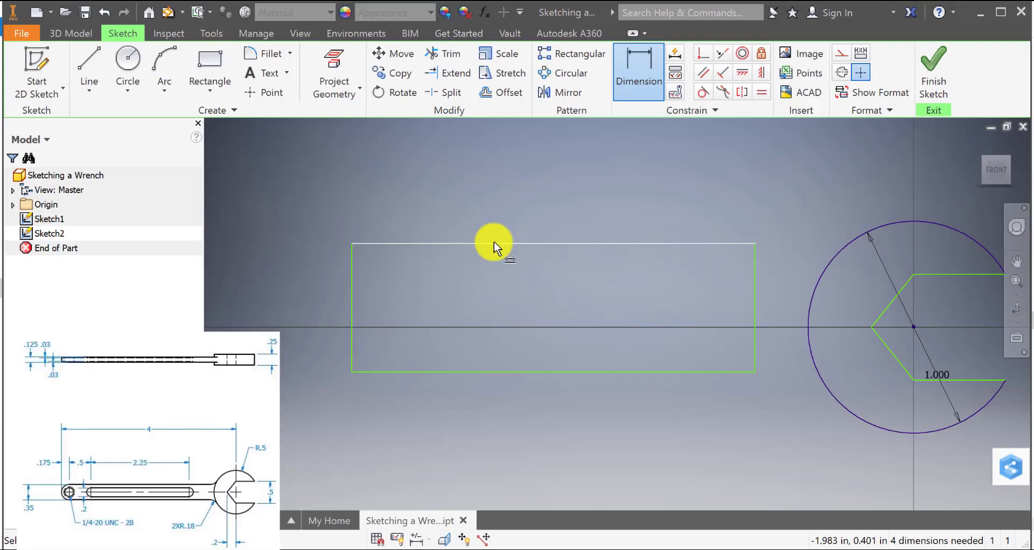
click(493, 244)
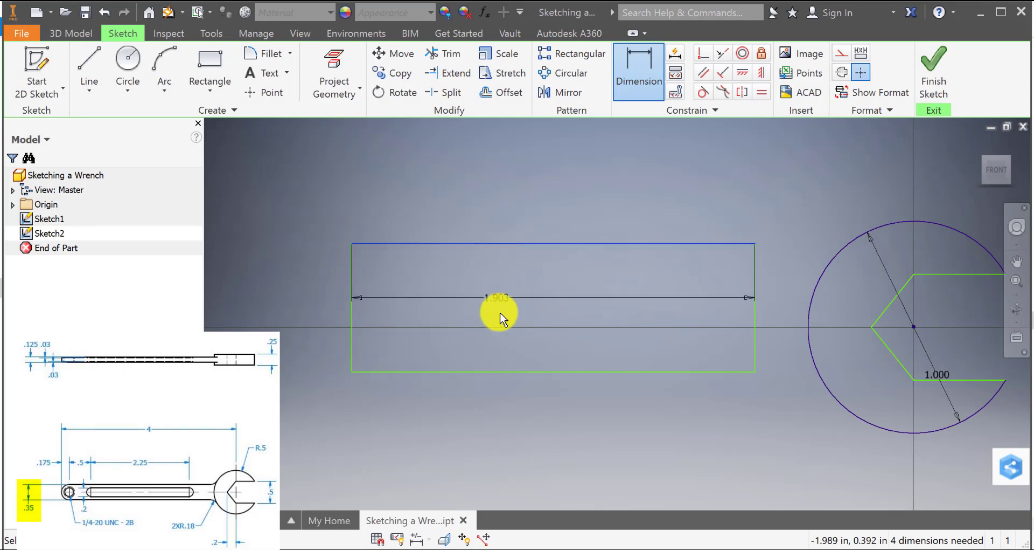
click(499, 372)
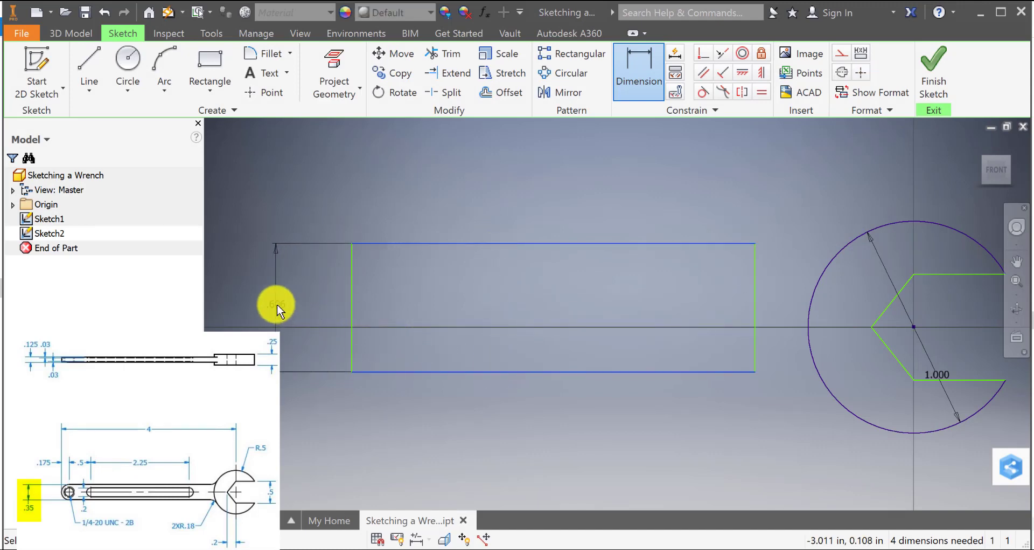
click(277, 306)
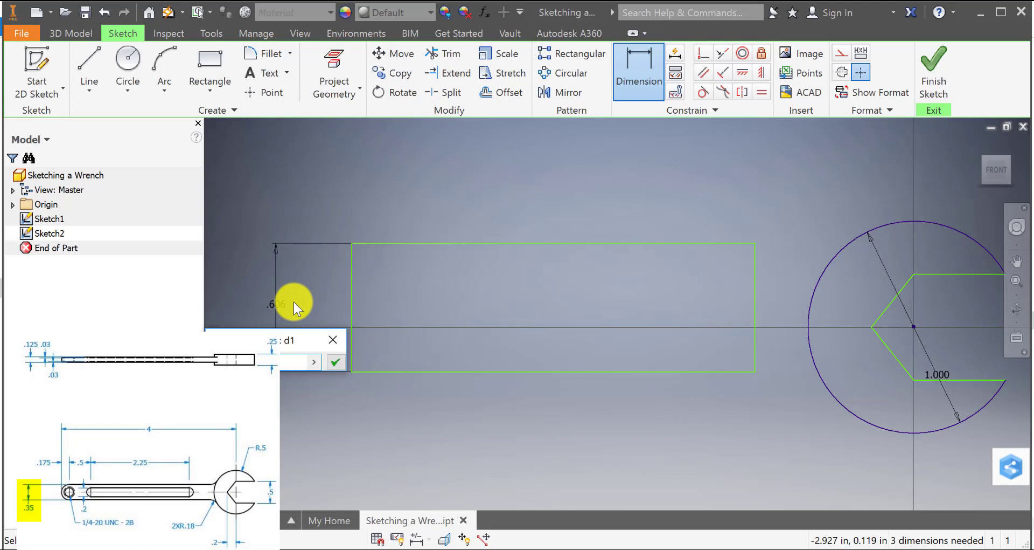
text(.35)
key(Return)
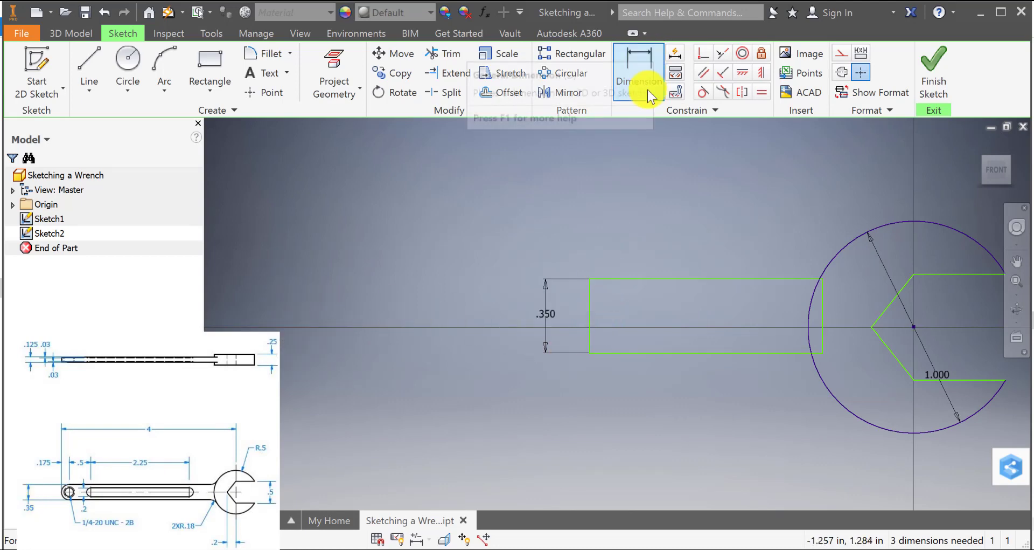
Step: Dimension from the handle's left edge to the centre of the wrench head and set the distance to 4 in
click(590, 297)
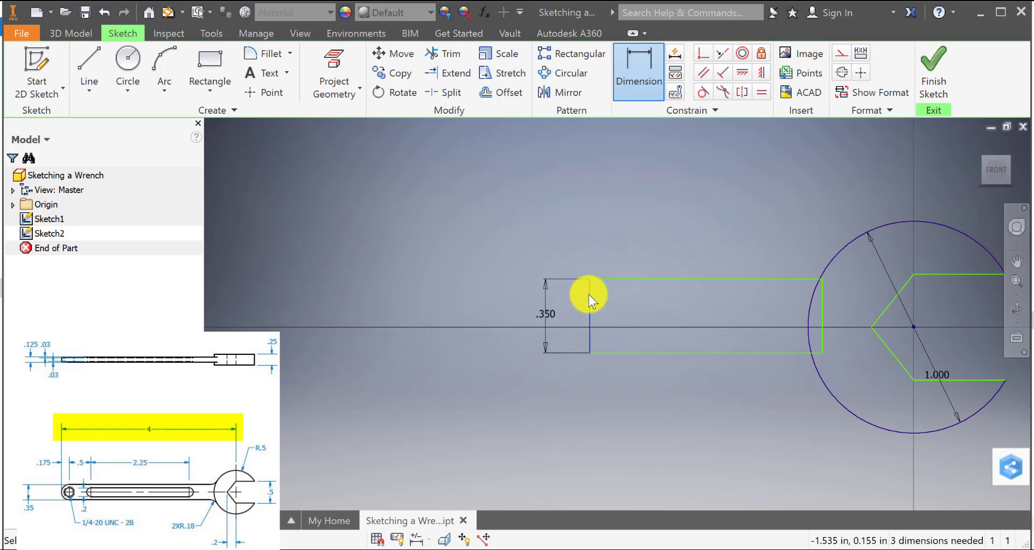
click(914, 327)
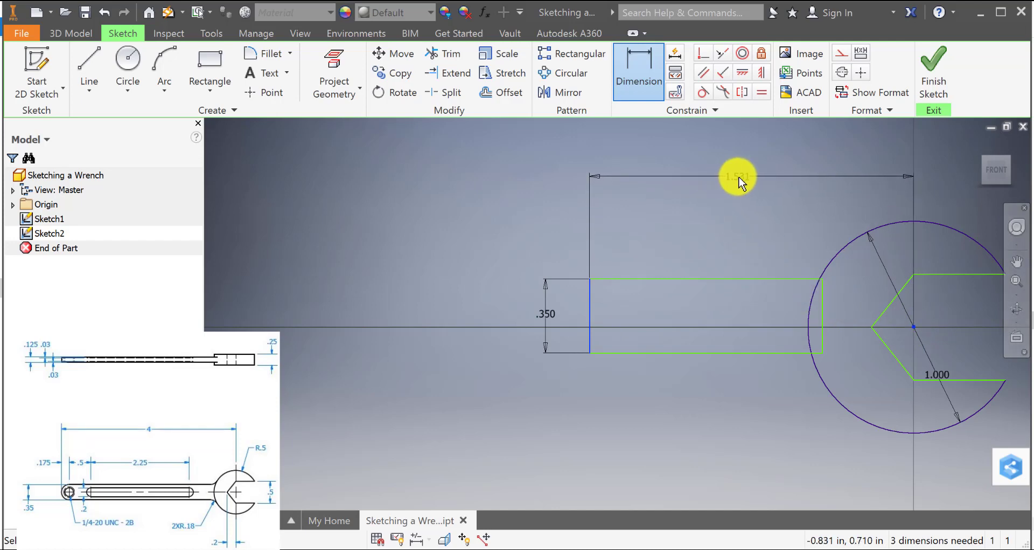
click(738, 176)
text(4)
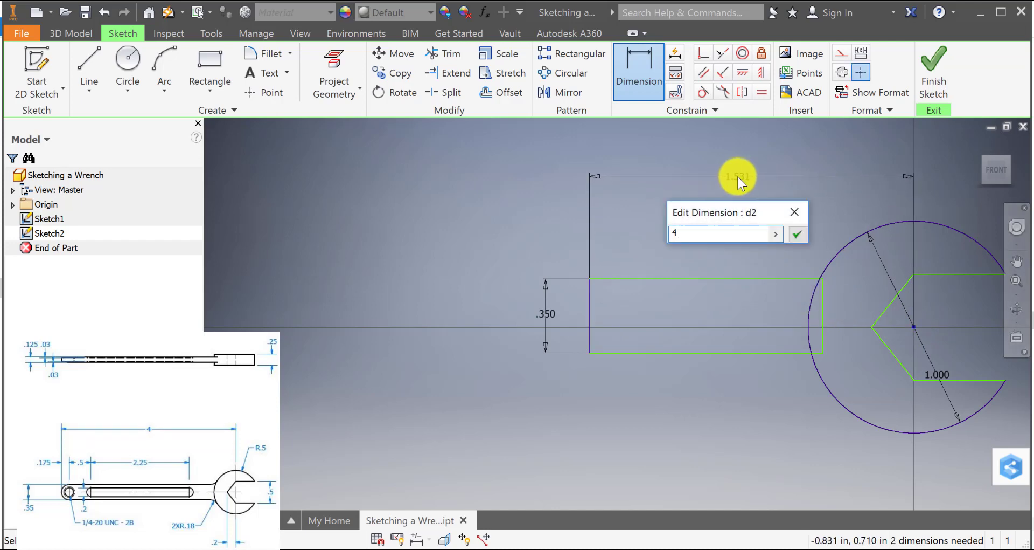
key(Return)
scroll(566, 332, down, 5)
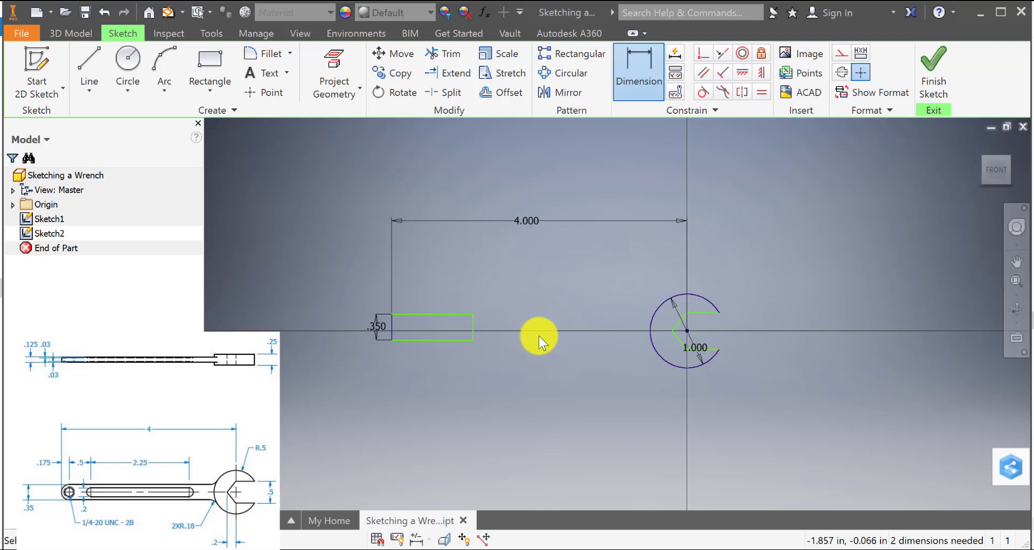
mouse_move(539, 335)
middle_down()
mouse_move(632, 369)
mouse_move(658, 365)
mouse_move(686, 392)
mouse_move(670, 353)
mouse_move(619, 359)
middle_up()
scroll(672, 355, up, 3)
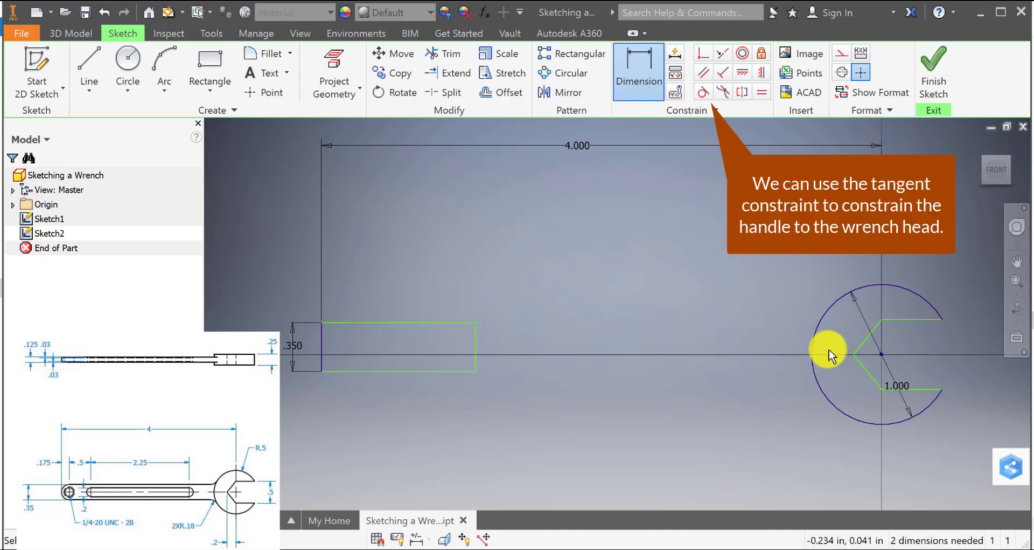
click(700, 95)
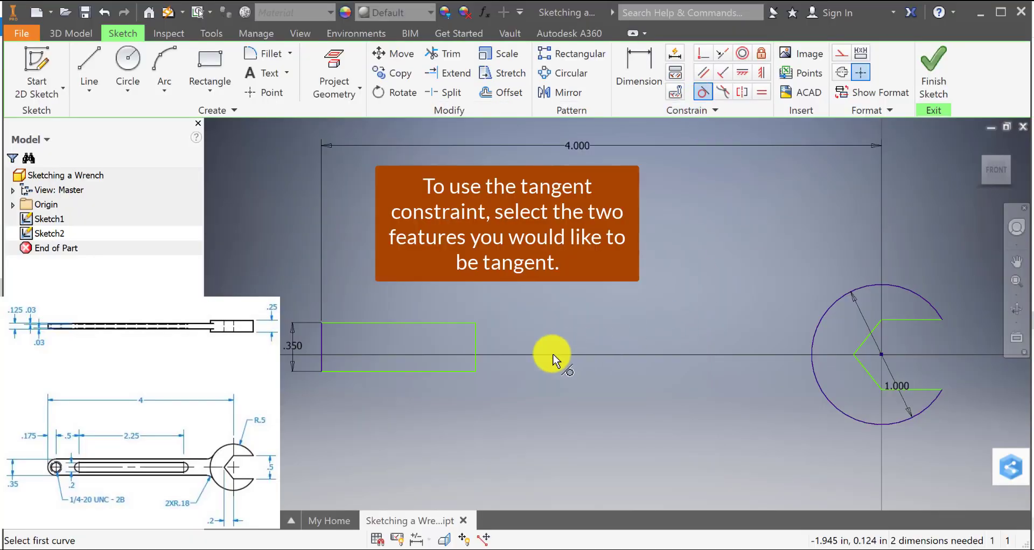
click(475, 345)
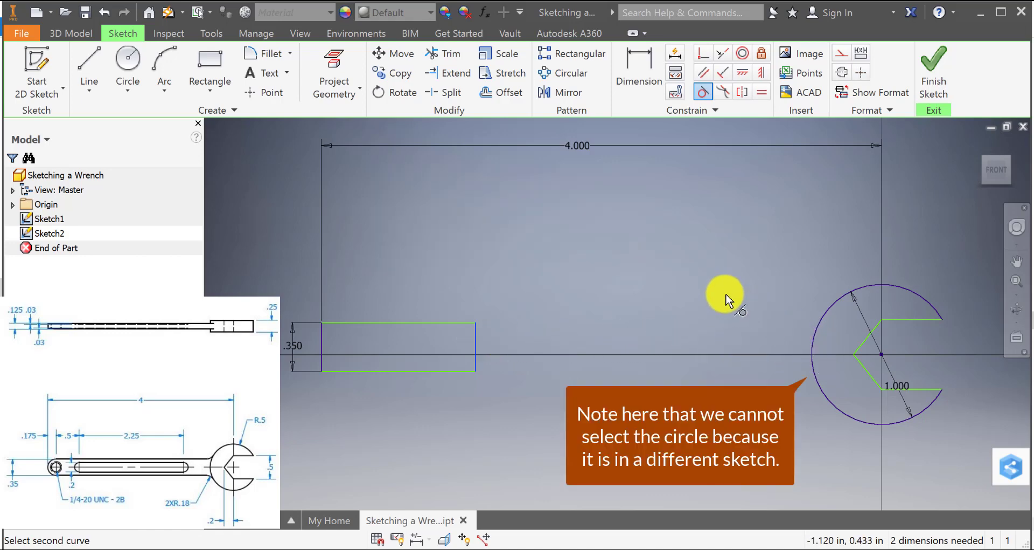
key(Escape)
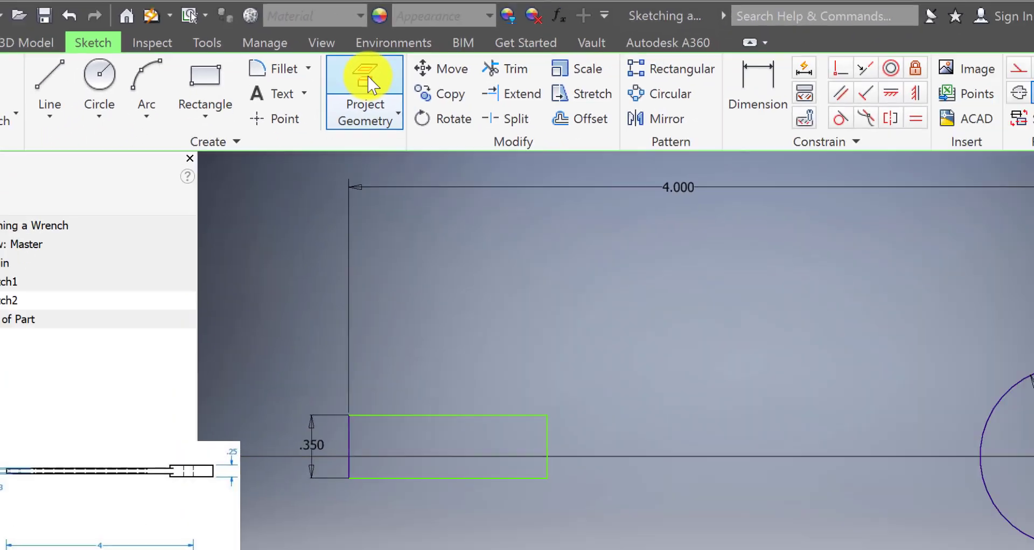
Step: Project the wrench head's circle into the current sketch and make the handle's right edge tangent to it
click(509, 159)
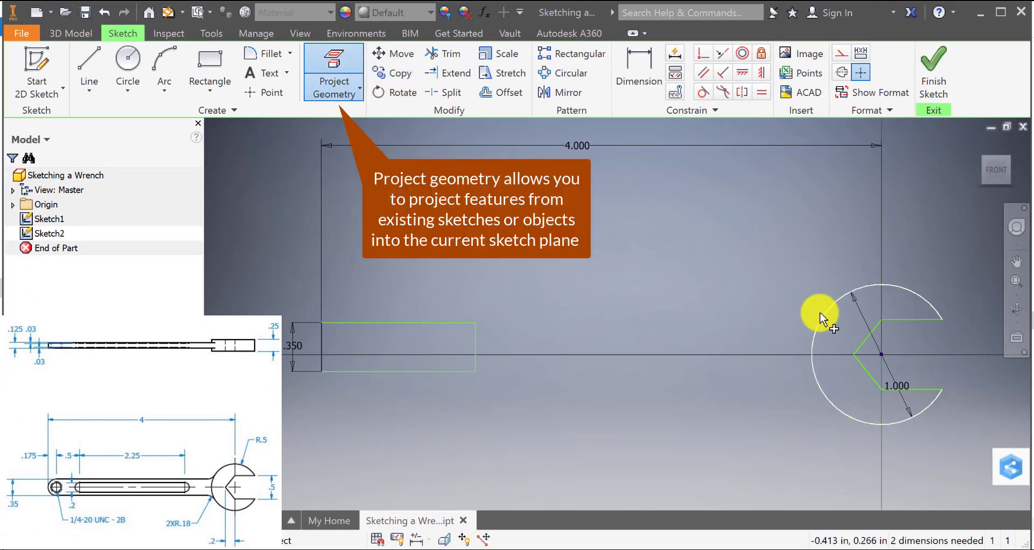
click(703, 91)
click(476, 334)
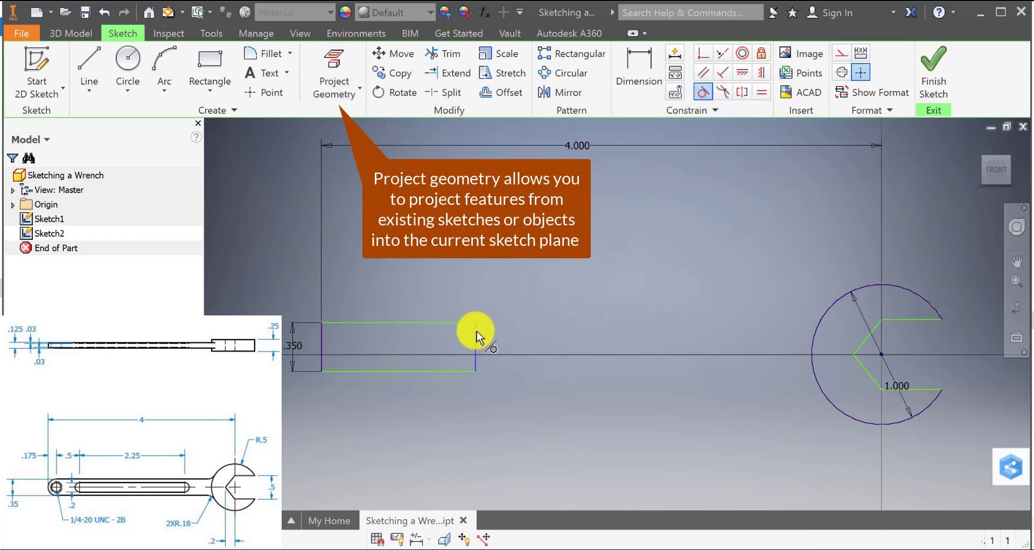
click(813, 339)
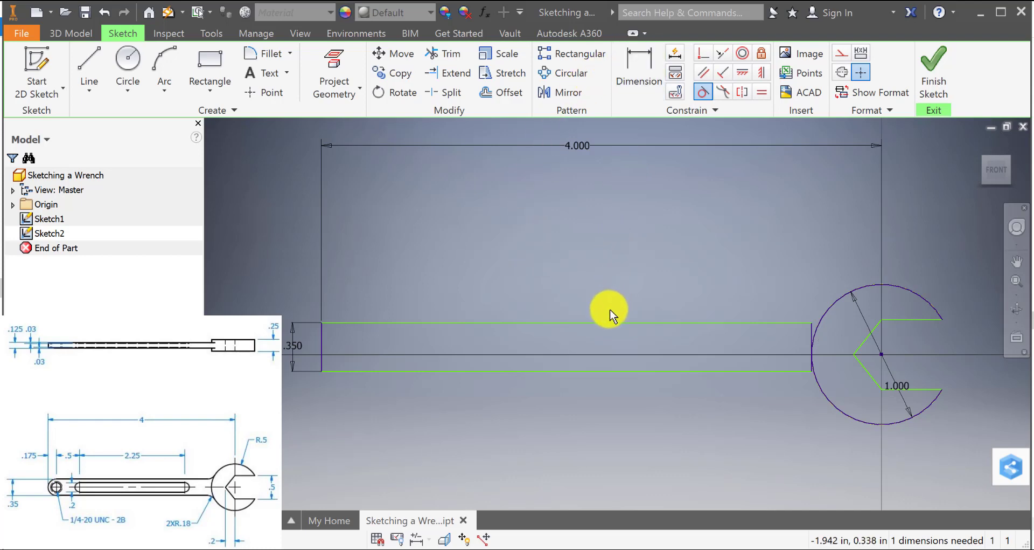
Step: Centre the handle on the head with a .175 in dimension from the handle's upper edge to the origin
key(d)
click(596, 323)
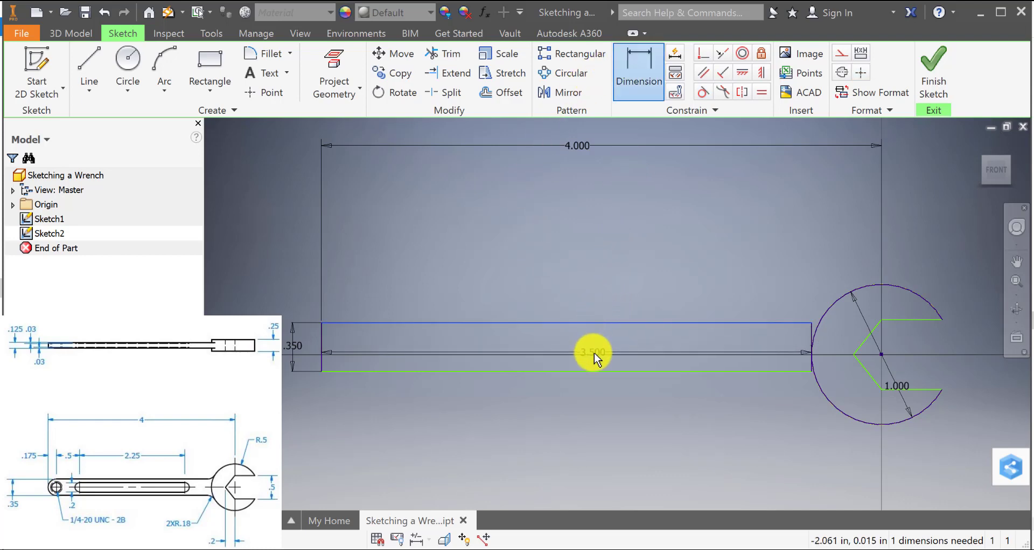
click(882, 354)
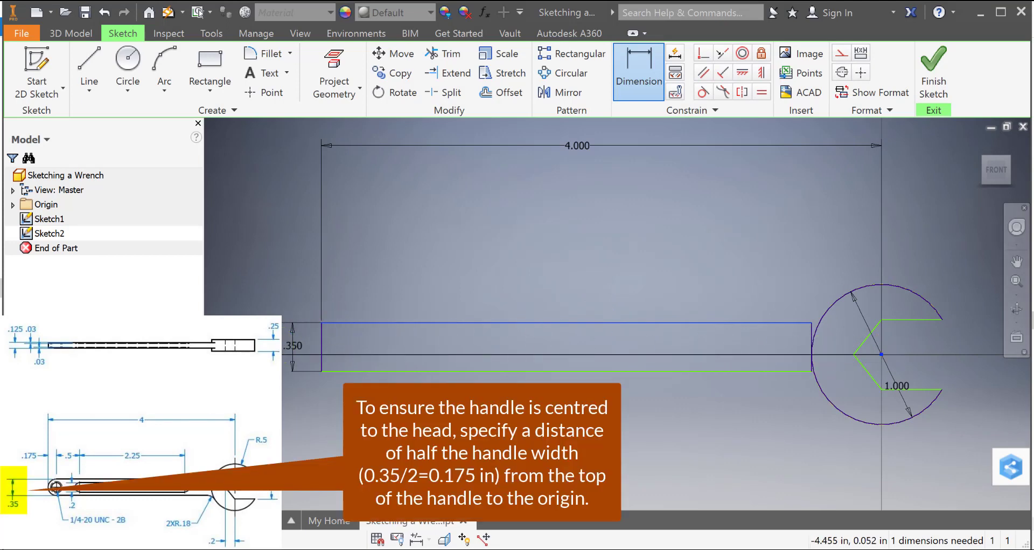
click(366, 267)
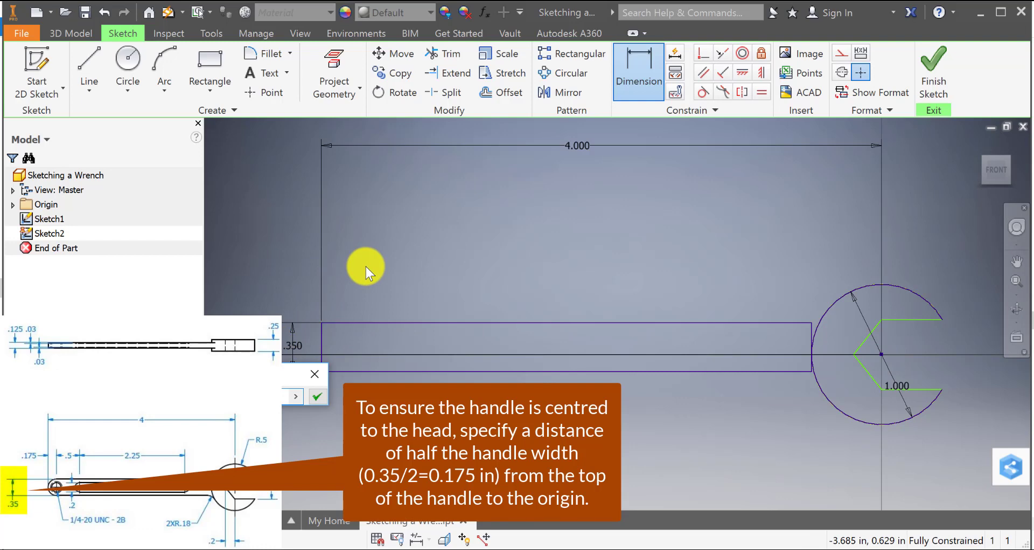
key(Return)
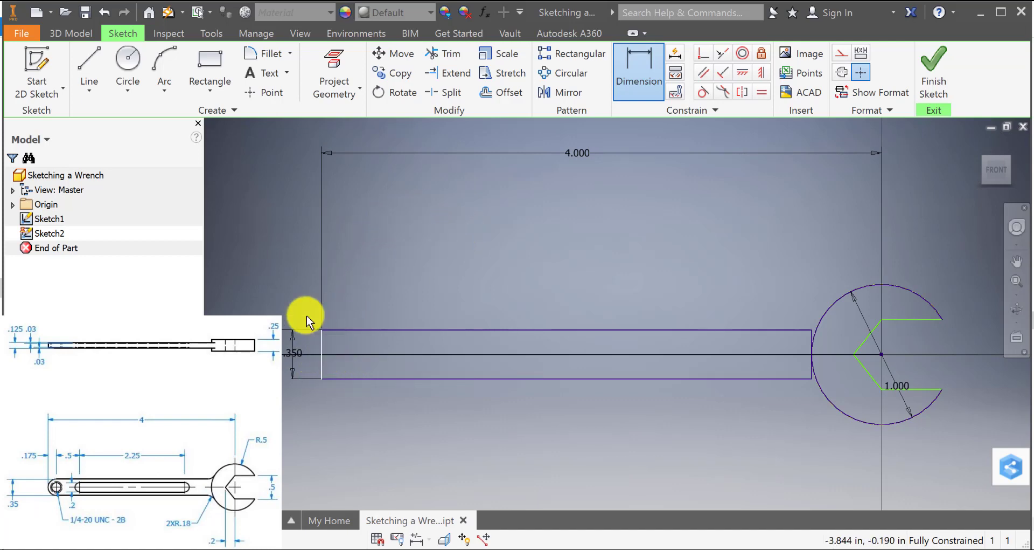
Step: Draw a circle of 0.350 in diameter on the horizontal axis inside the handle's left end
click(124, 60)
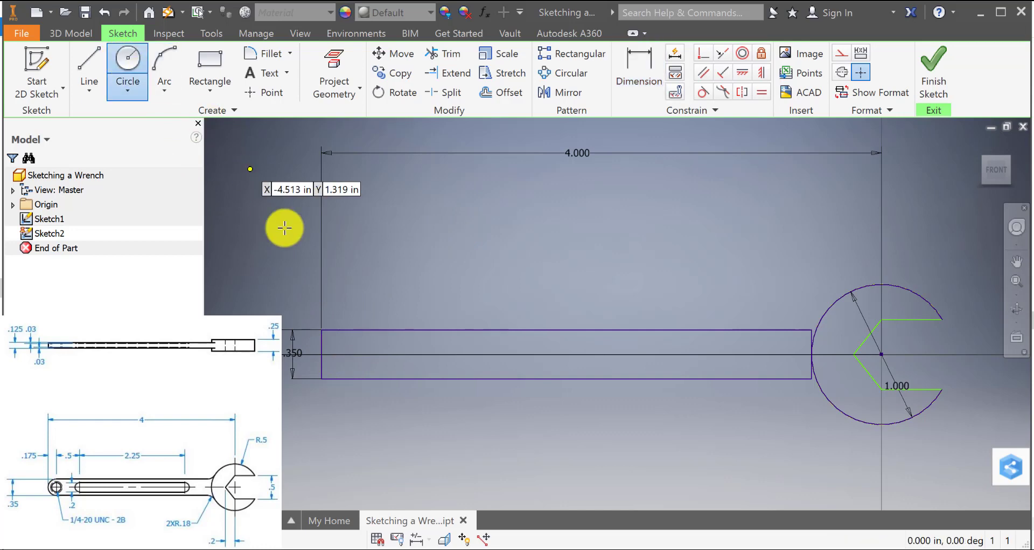
click(345, 353)
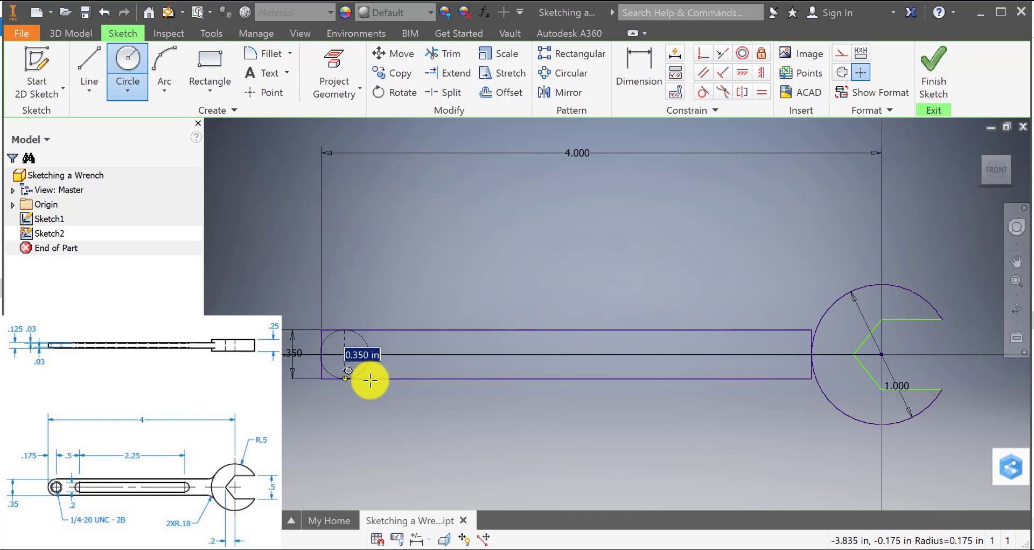
click(370, 380)
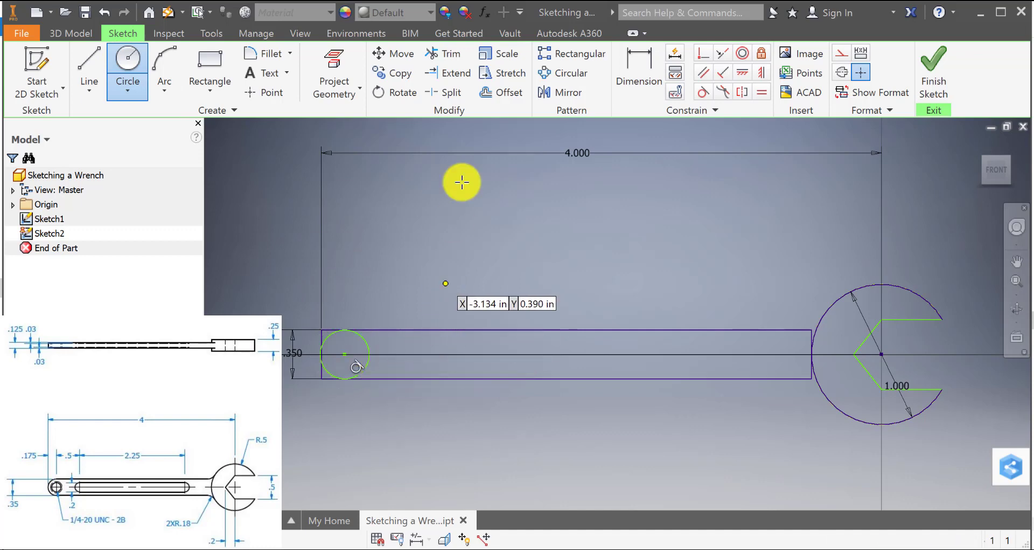
Step: Make the end circle tangent to the handle's left edge and to its upper edge
click(704, 92)
click(334, 339)
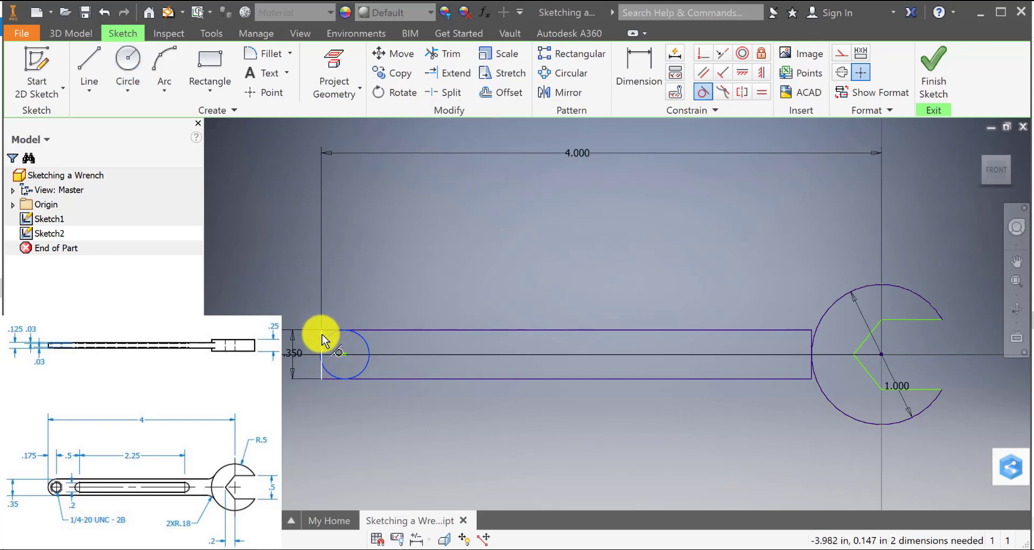
click(322, 337)
click(359, 341)
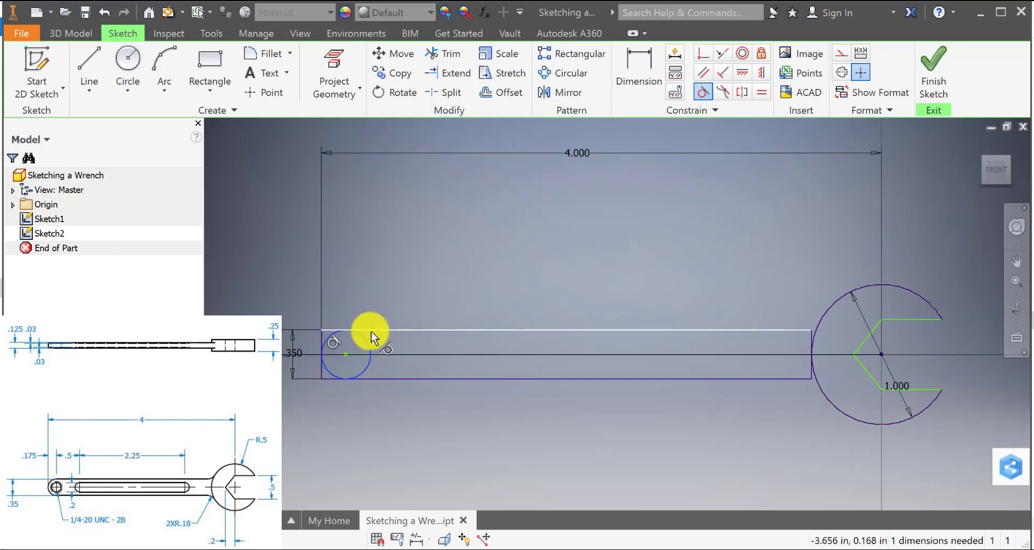
click(385, 330)
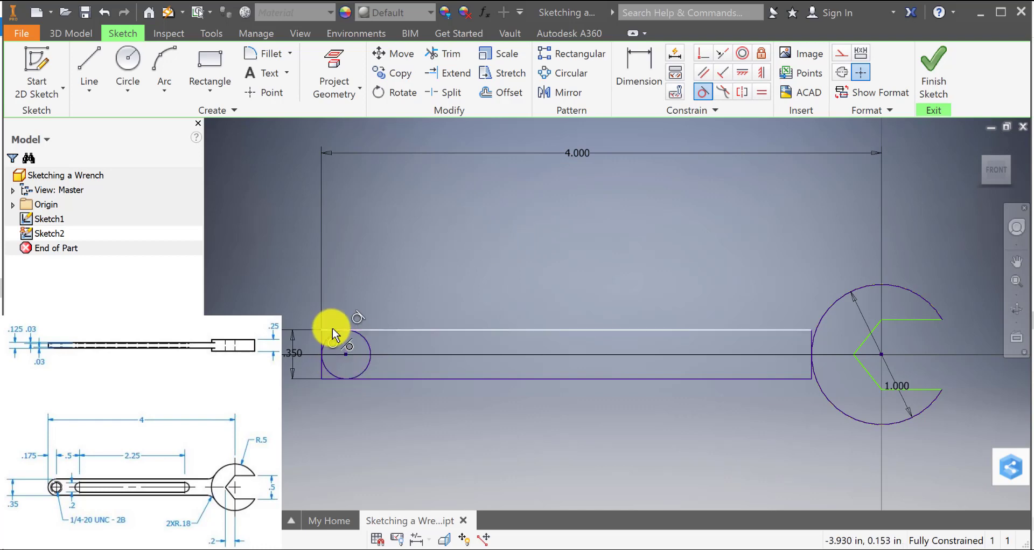
Step: Trim the handle's left edge and corner segments outside the end circle, and nudge the circle by its centre point
click(444, 54)
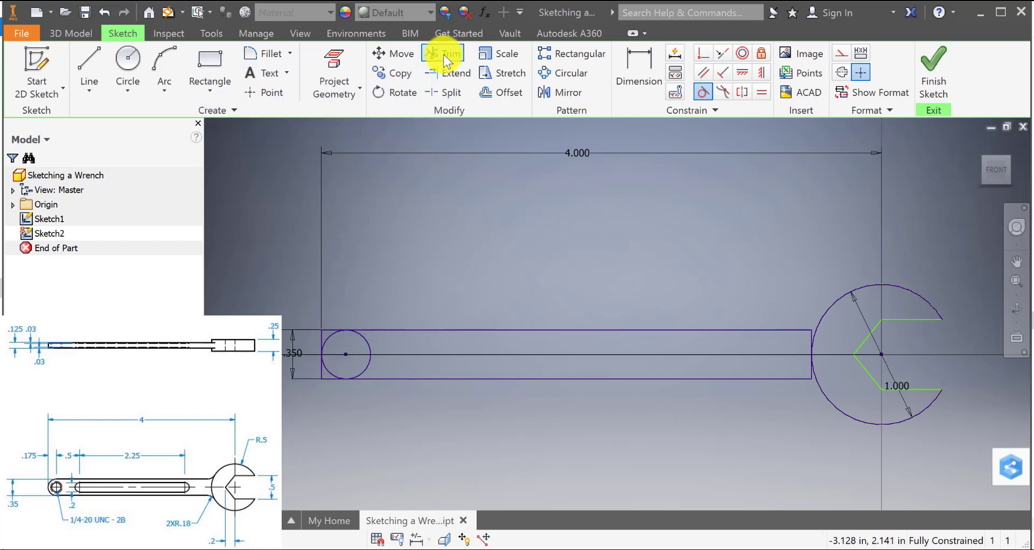
click(333, 330)
click(320, 369)
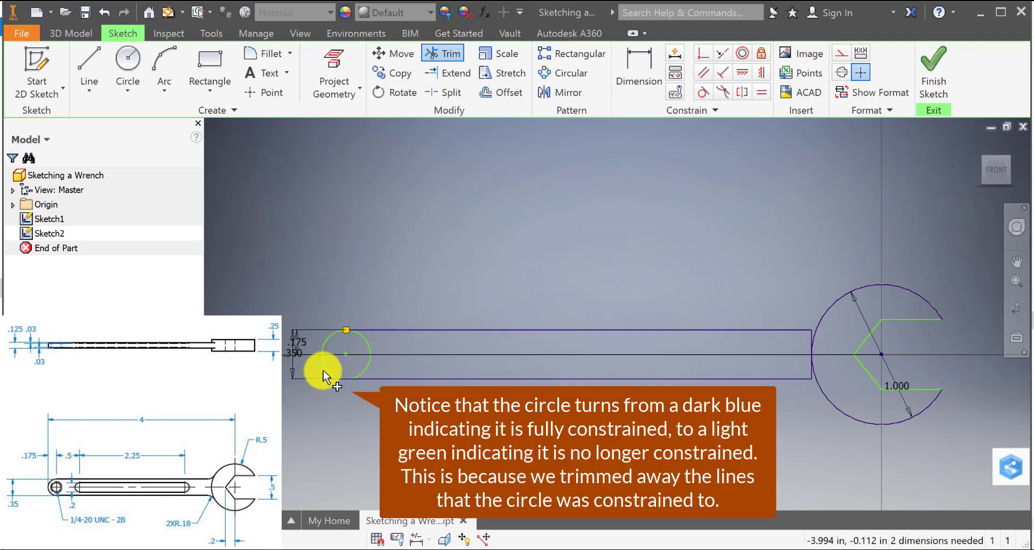
click(331, 380)
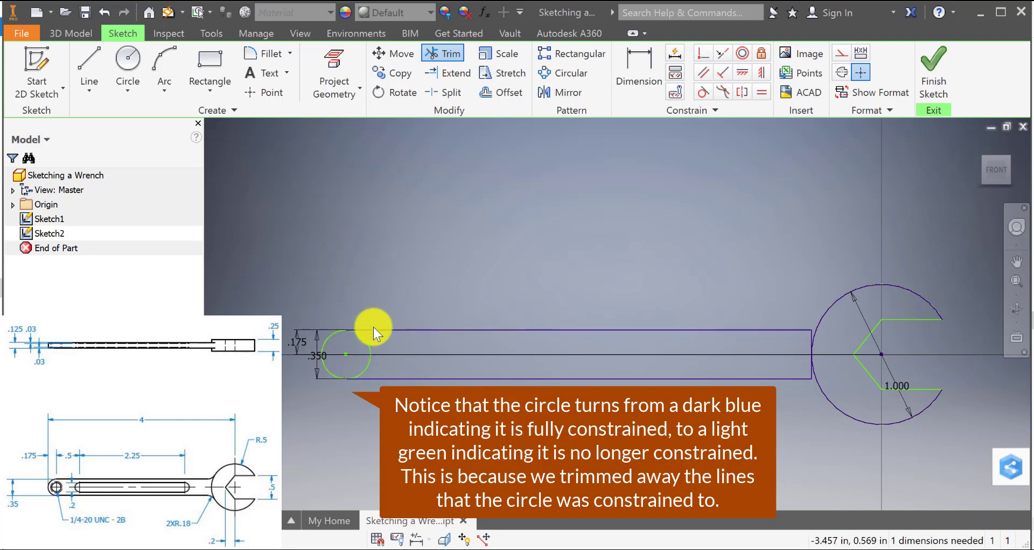
key(Escape)
mouse_move(347, 356)
mouse_down()
mouse_move(316, 358)
mouse_move(346, 354)
mouse_up()
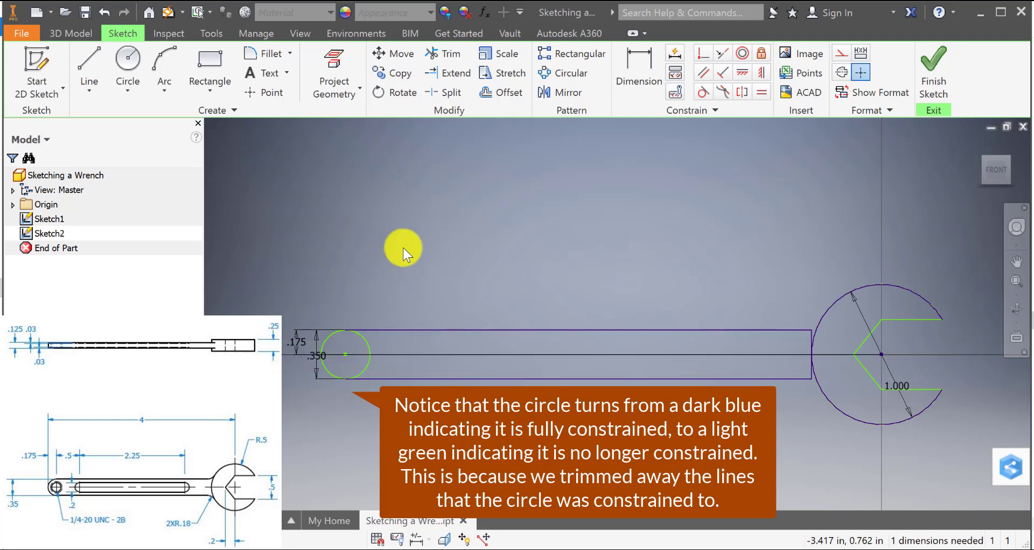
Step: Dimension the horizontal distance from the end circle's centre to the origin as 4-0.35/2 in
click(643, 60)
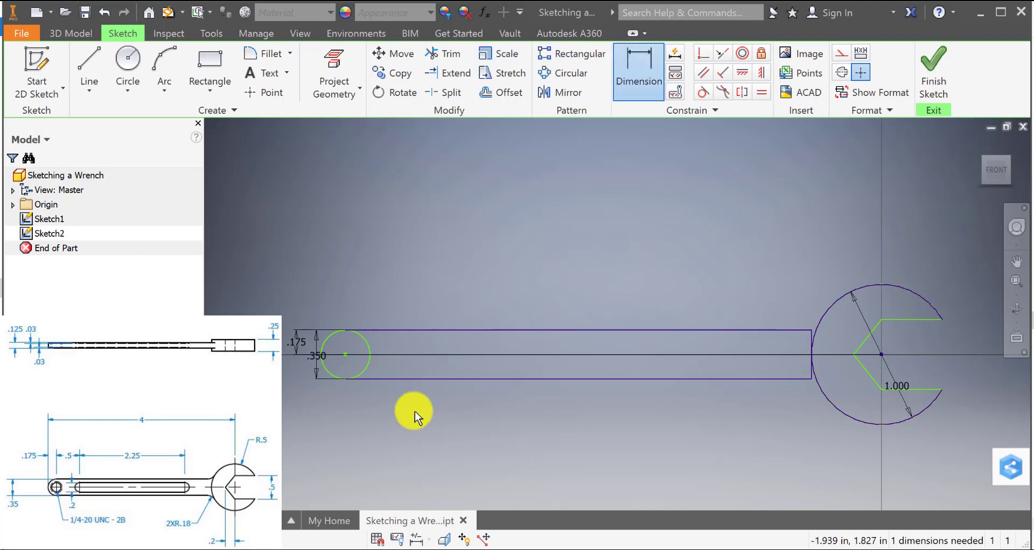
click(345, 354)
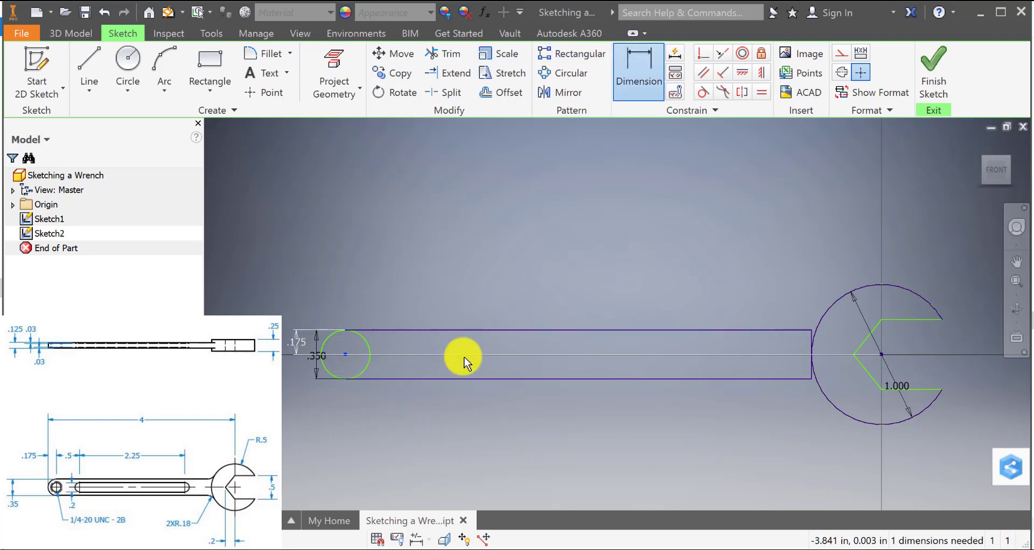
click(881, 355)
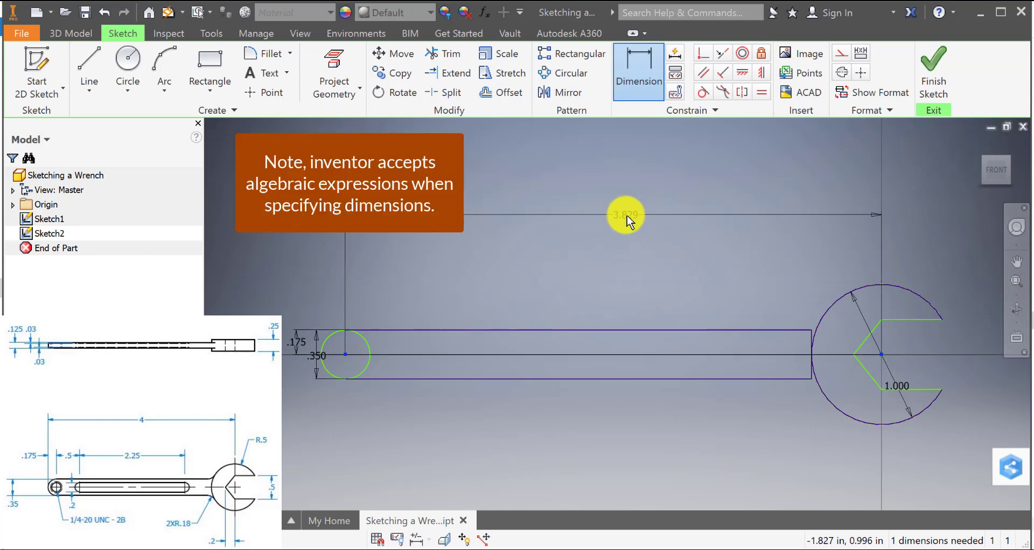
click(627, 220)
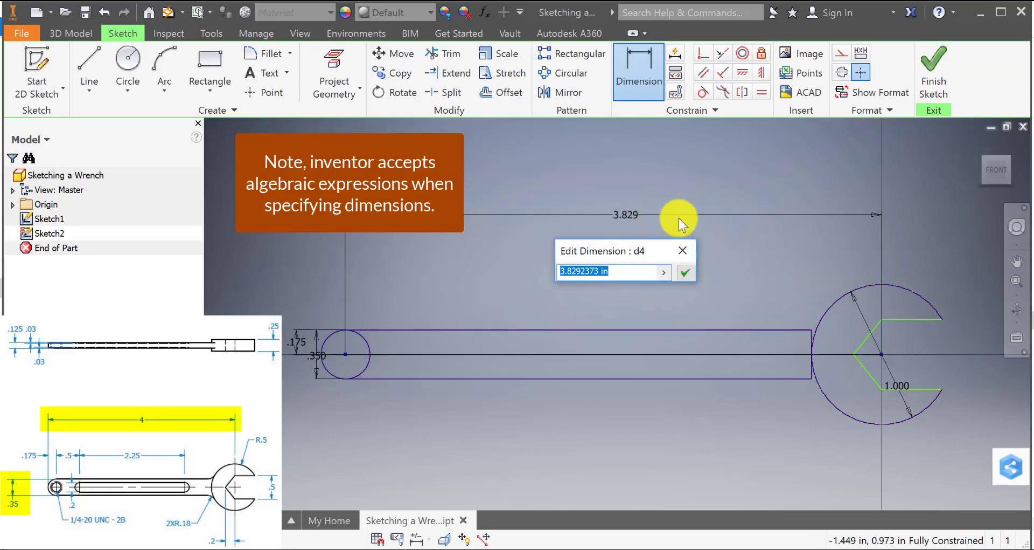
text(4-0.35)
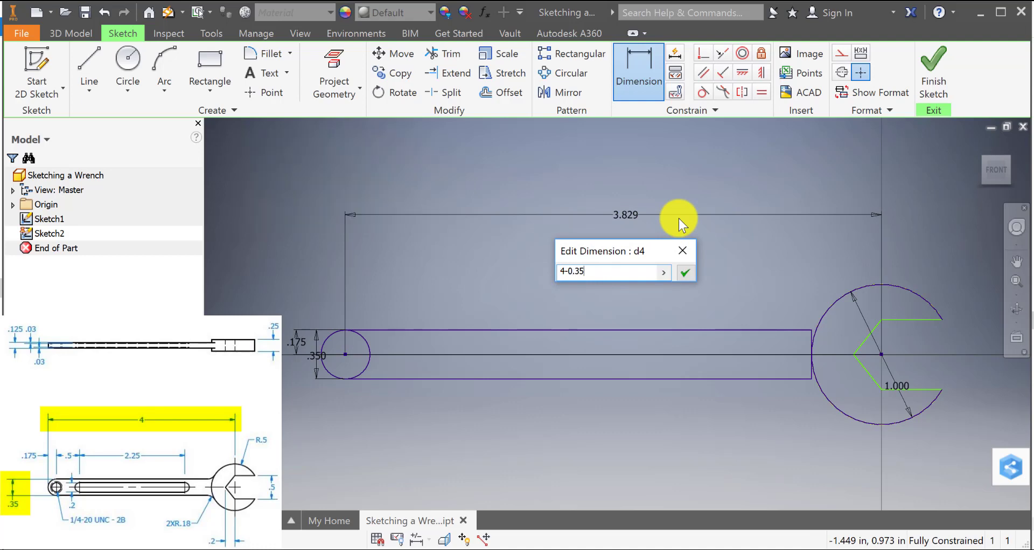
text(/2)
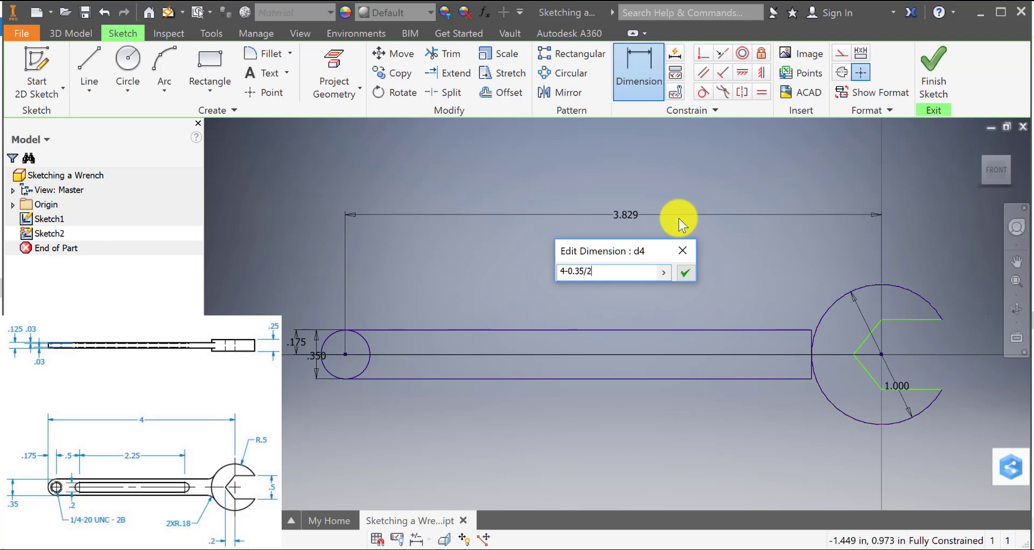
key(Return)
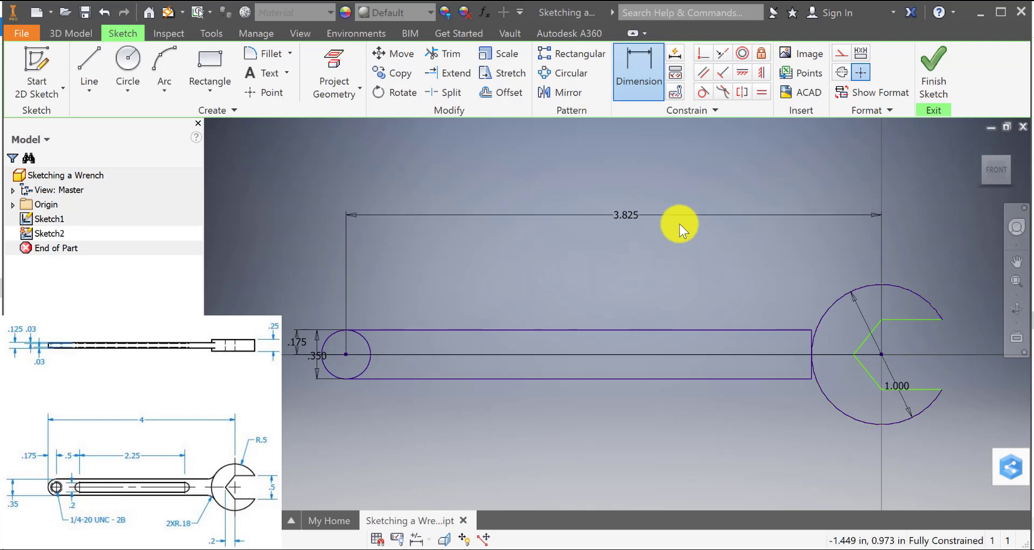
key(Escape)
Step: Extend the handle's upper and lower edges to meet the circular wrench head
scroll(842, 376, down, 1)
middle_drag(841, 377, 816, 342)
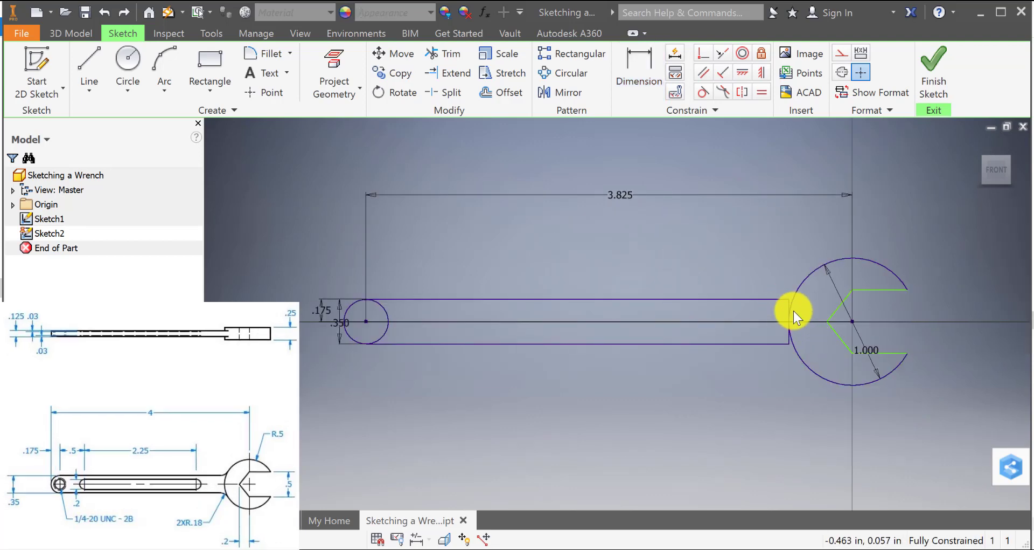
scroll(794, 308, up, 2)
scroll(794, 309, up, 2)
middle_drag(841, 306, 722, 302)
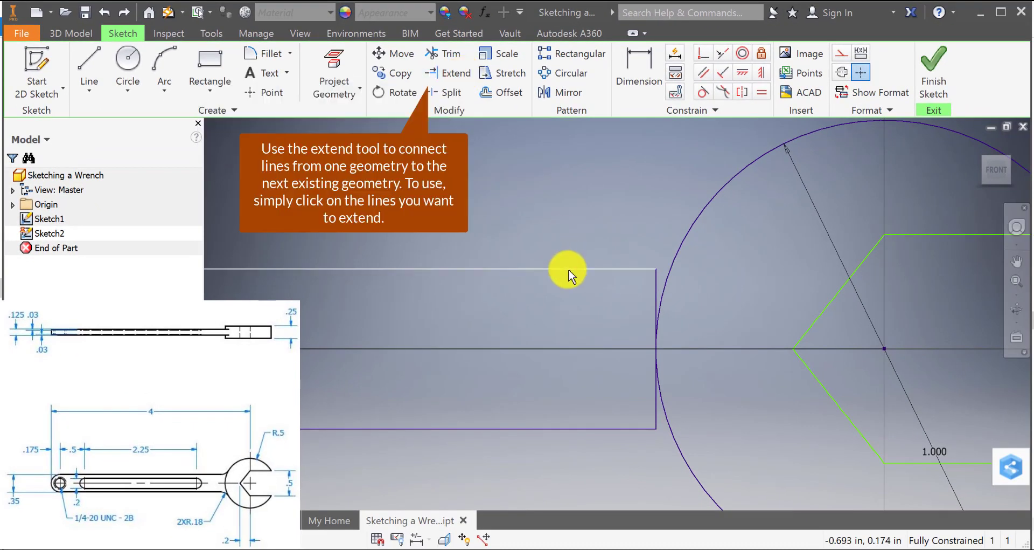
click(448, 73)
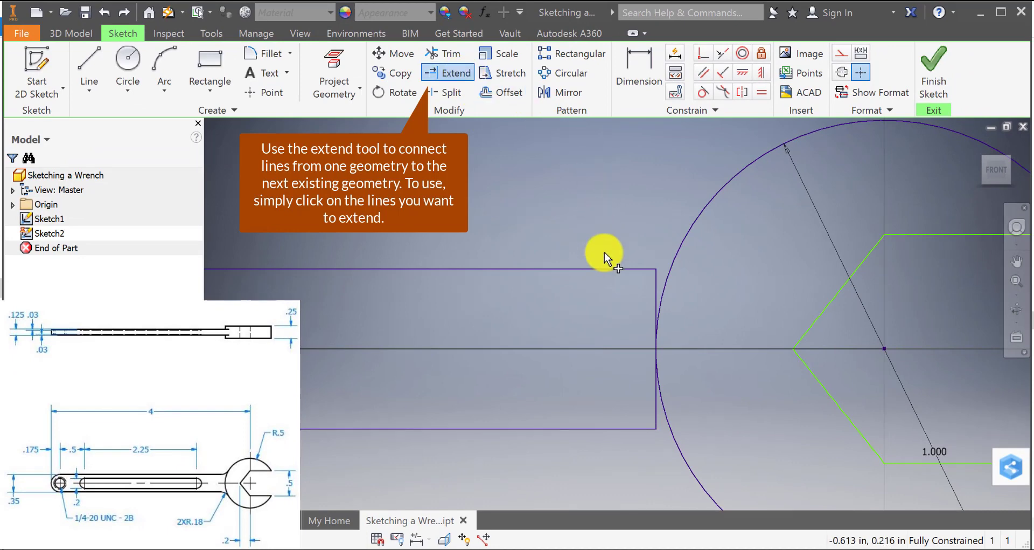
click(604, 268)
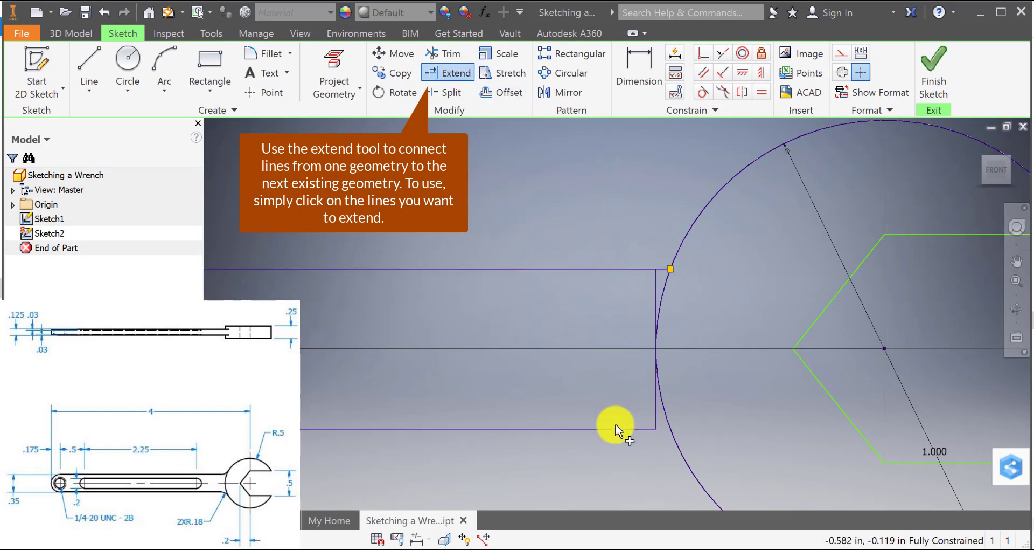
click(615, 429)
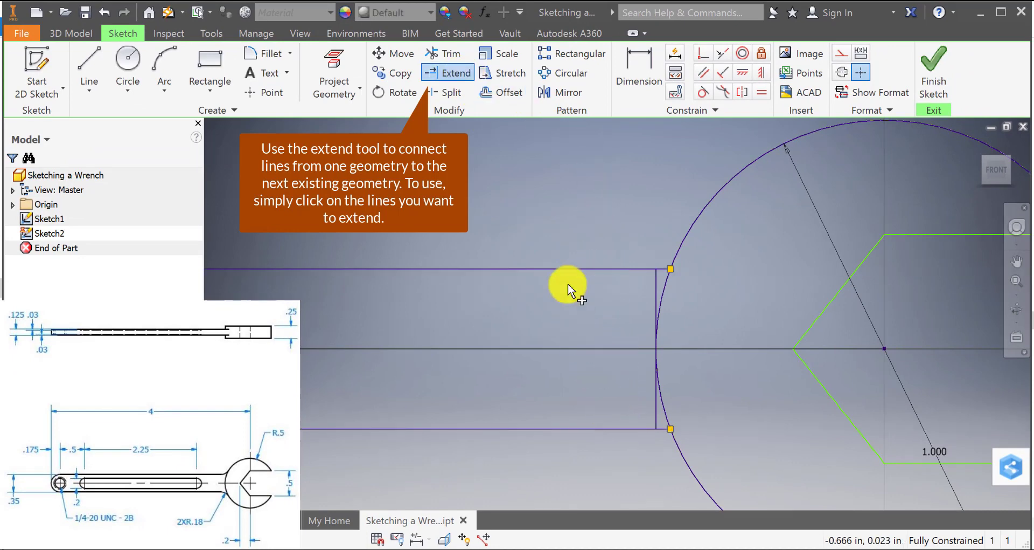
Step: Trim away the vertical line closing the handle at the head end, above and below the horizontal axis
click(448, 53)
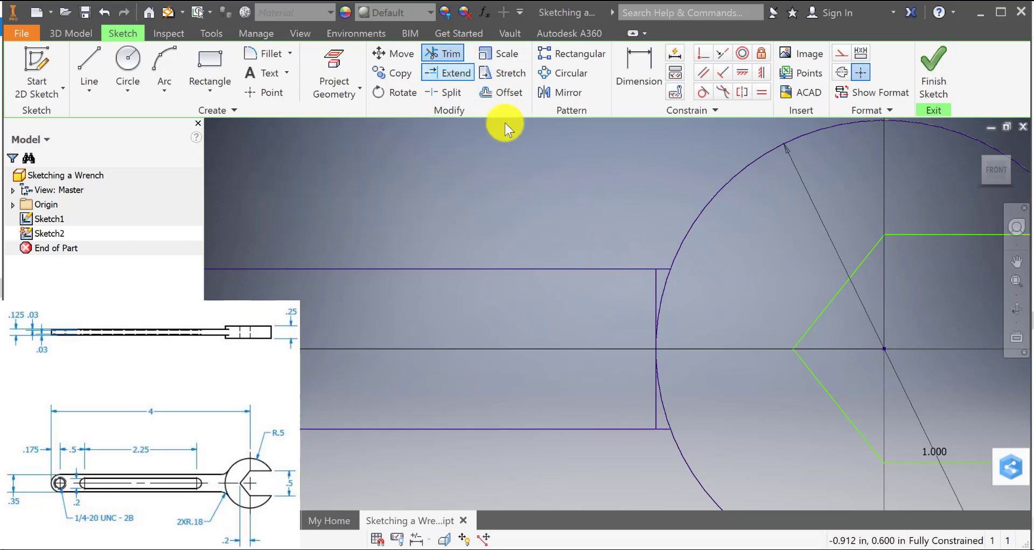
click(659, 280)
click(656, 399)
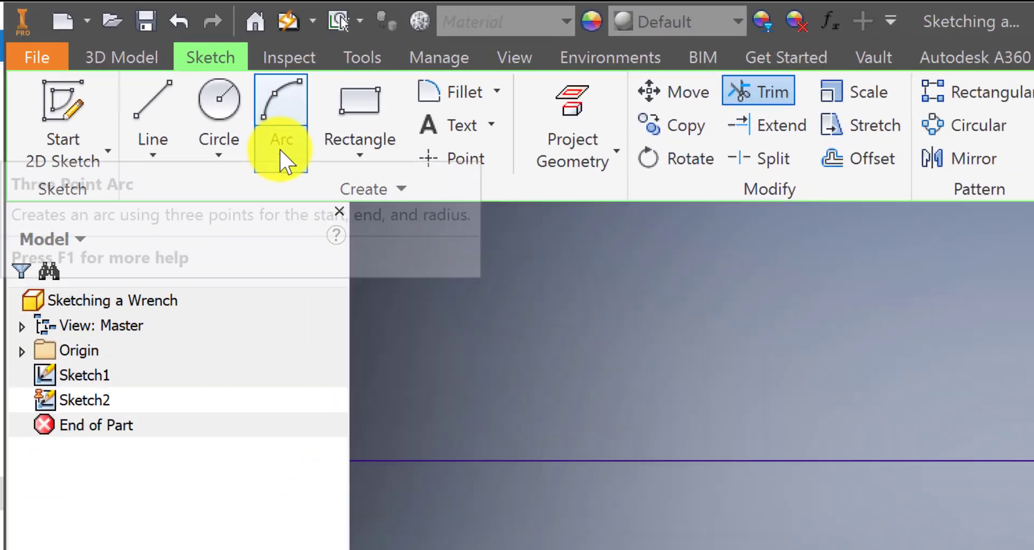
Step: Close the handle at the head with a three-point arc between the ends of its upper and lower edges, following the head circle
click(165, 88)
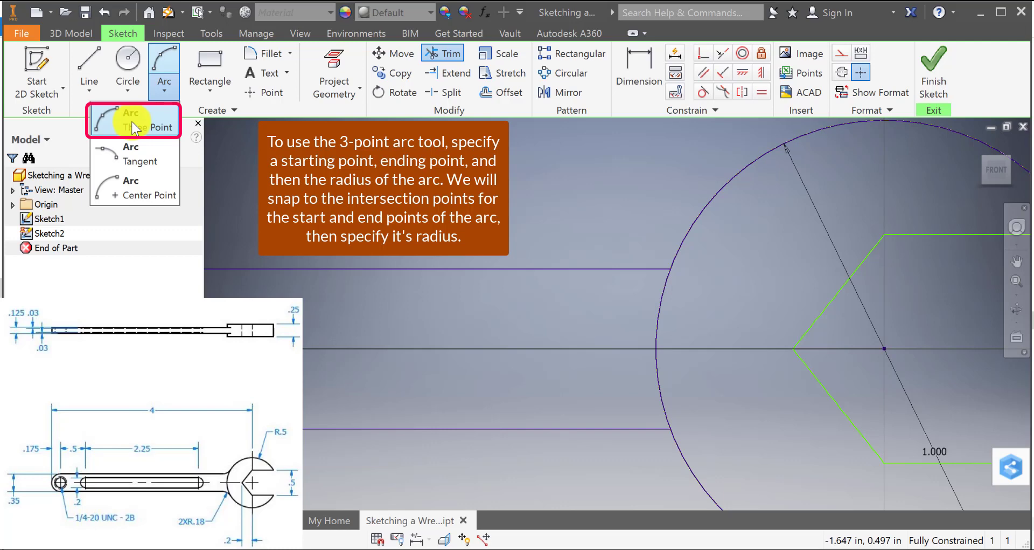
click(133, 126)
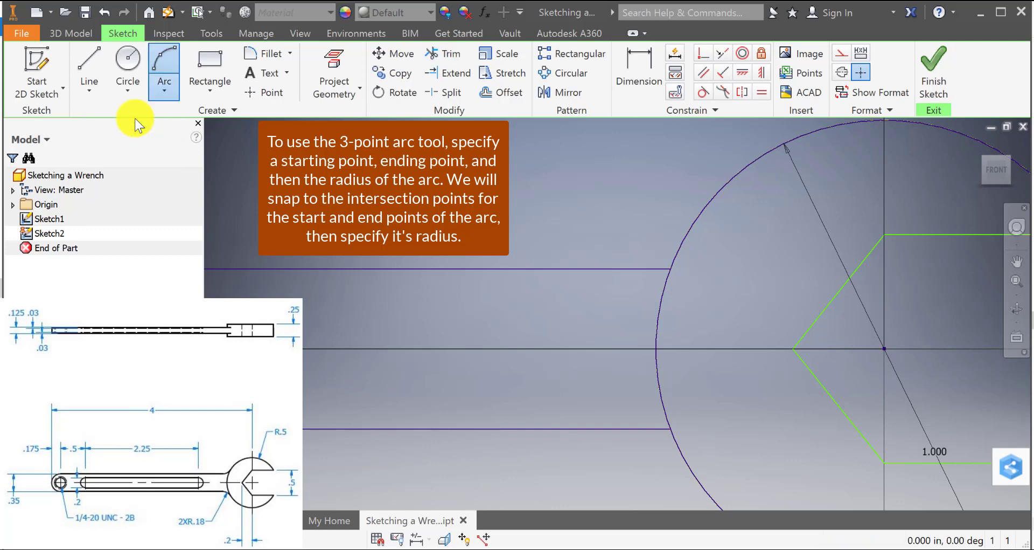
click(669, 268)
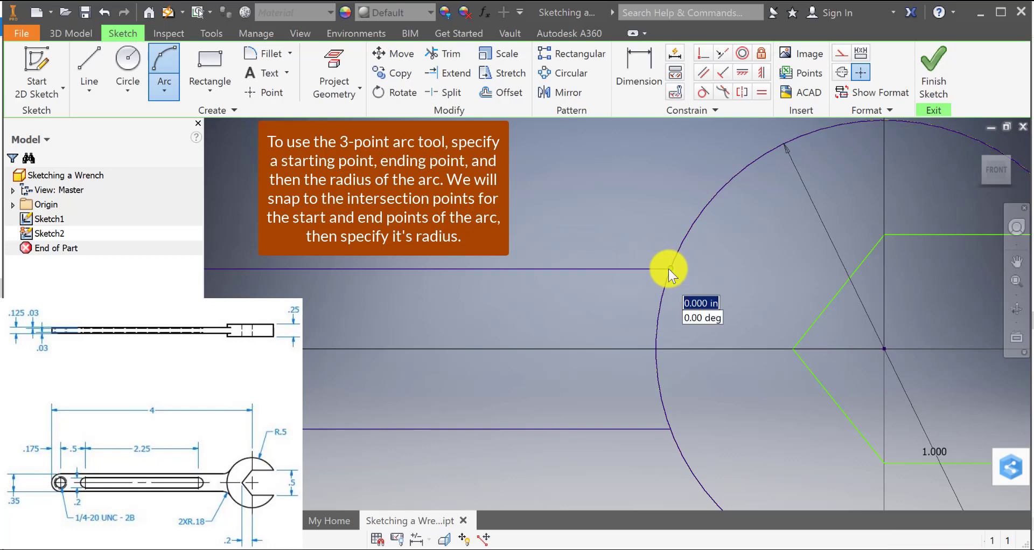
click(673, 427)
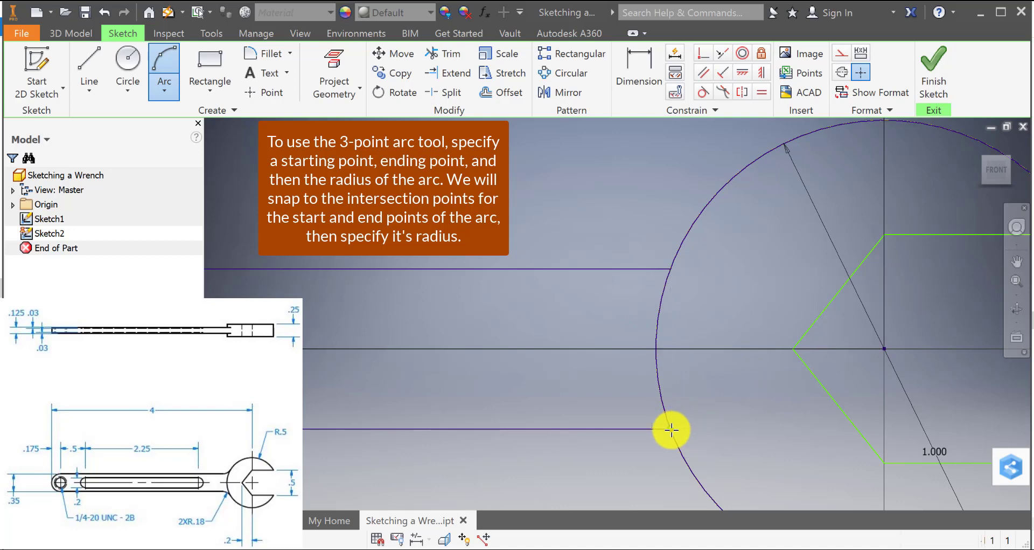
click(656, 347)
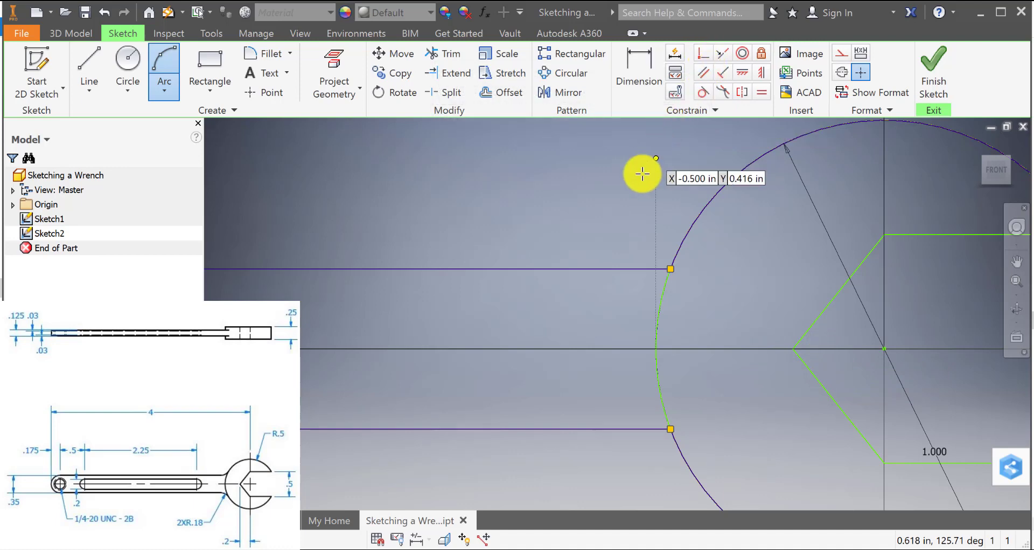
key(Escape)
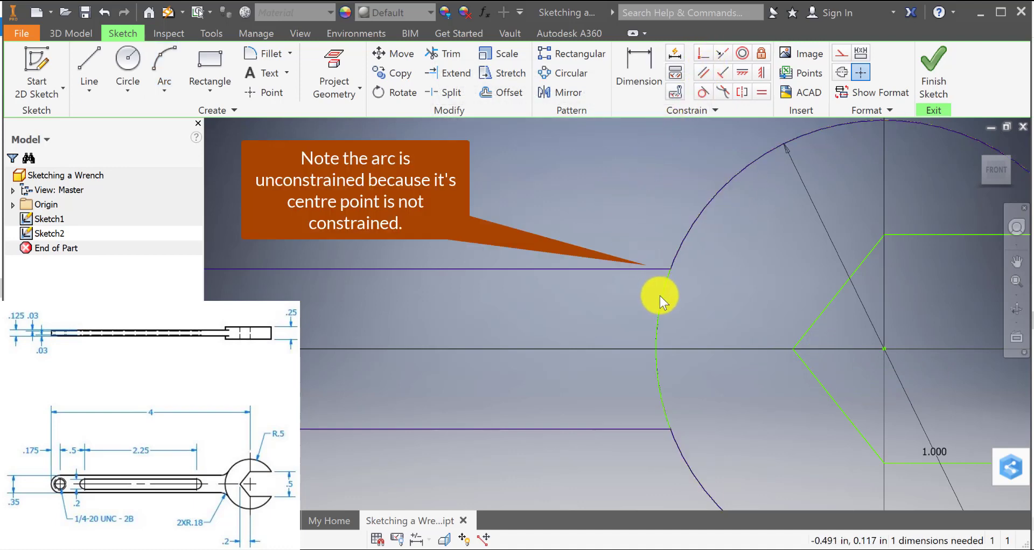
Step: Pull the closing arc away from the head circle and constrain its centre point coincident with the origin
drag(661, 296, 624, 305)
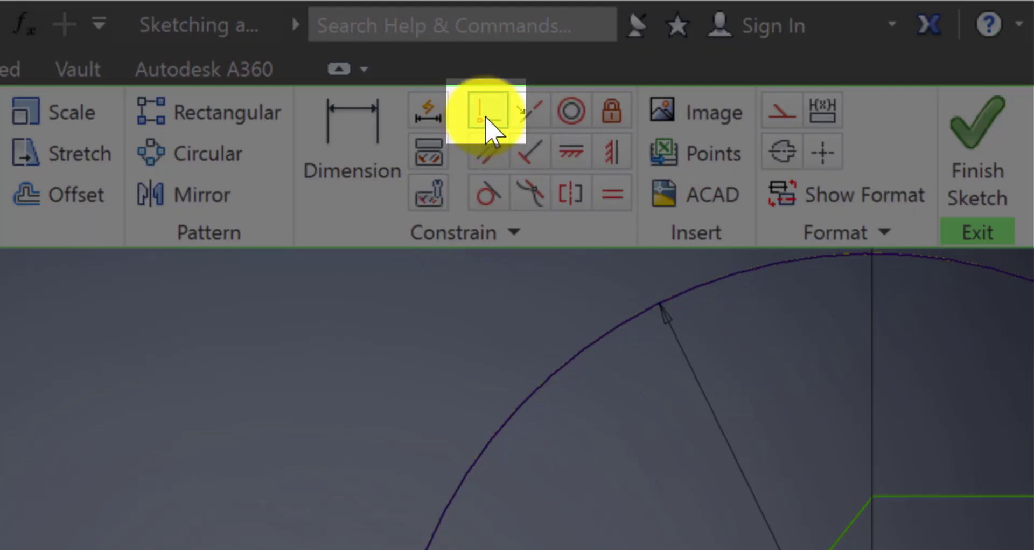
click(686, 59)
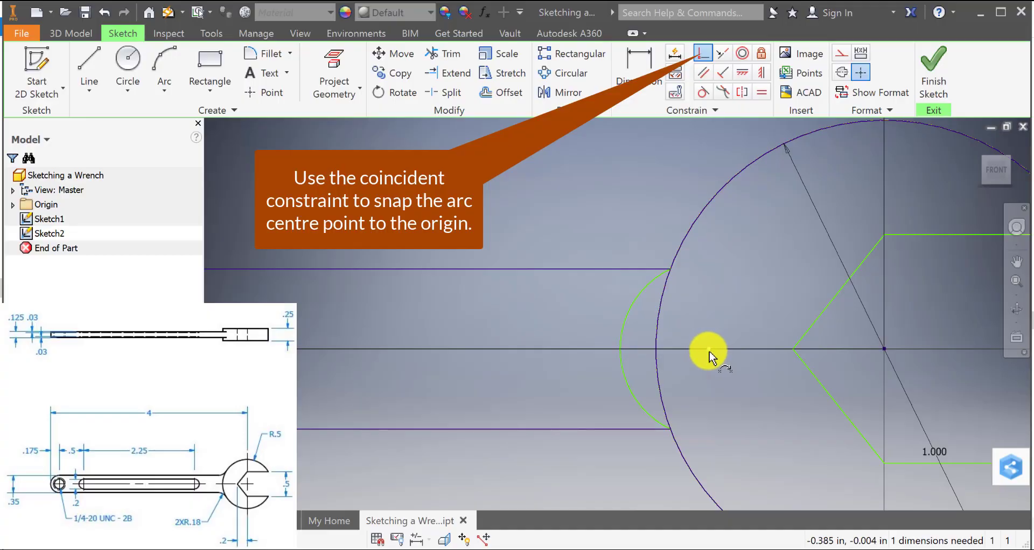
click(710, 350)
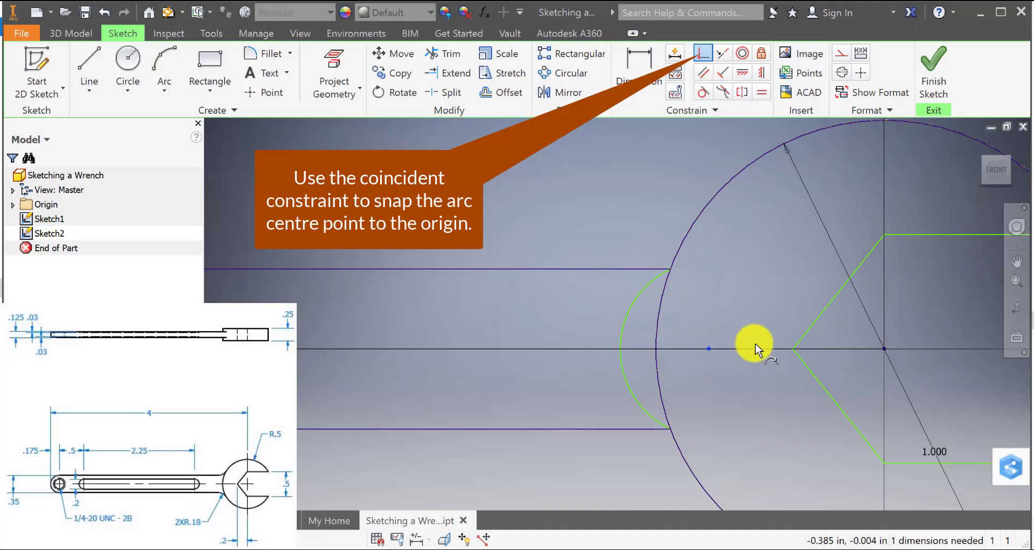
click(884, 348)
scroll(712, 351, down, 5)
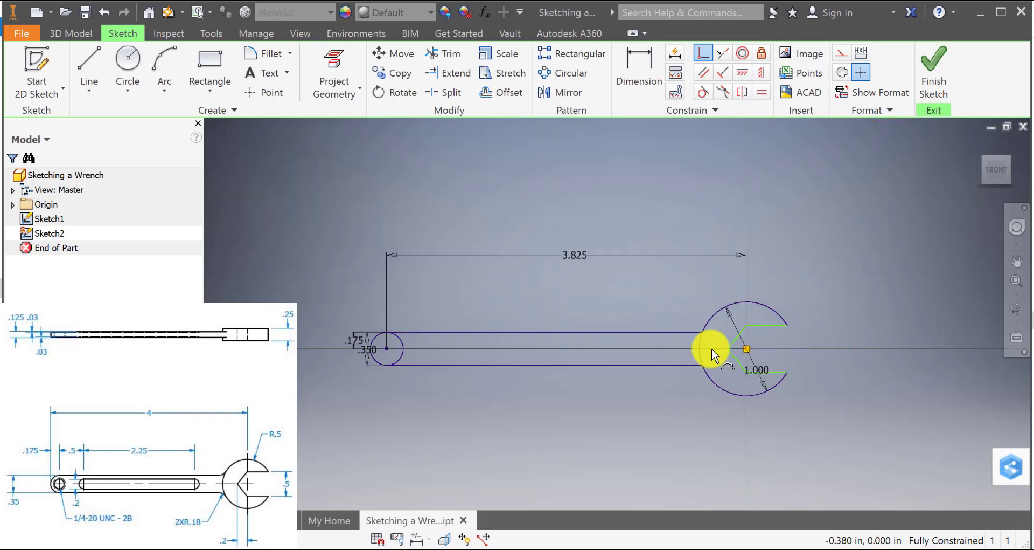
Step: Finish the handle sketch and start a new 2D sketch on the front plane containing the wrench profile
click(937, 60)
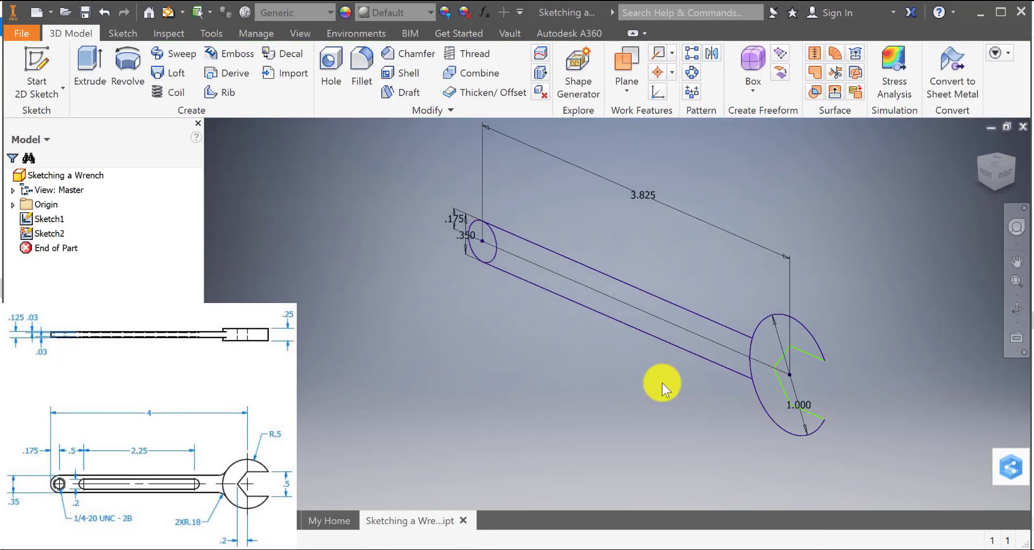
click(987, 172)
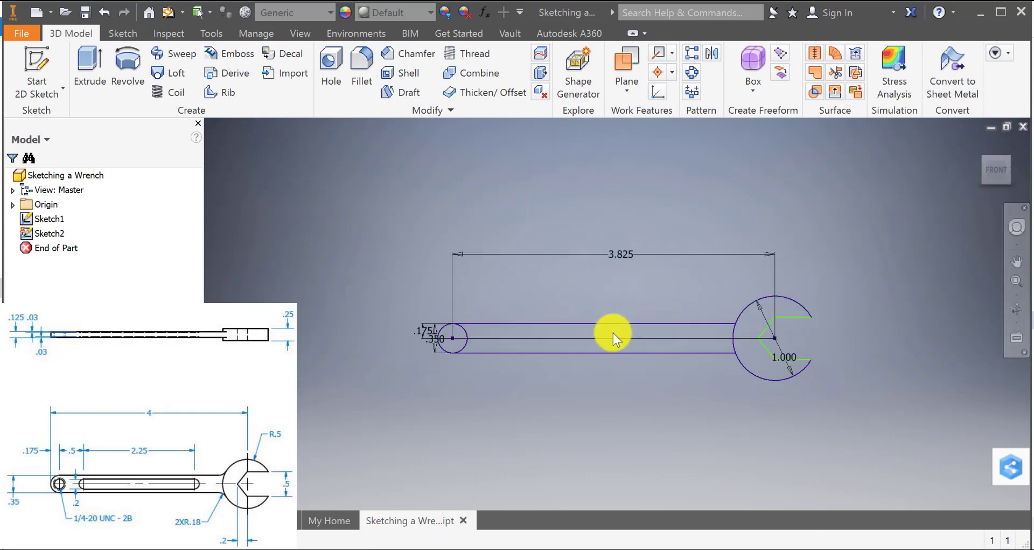
scroll(599, 332, up, 3)
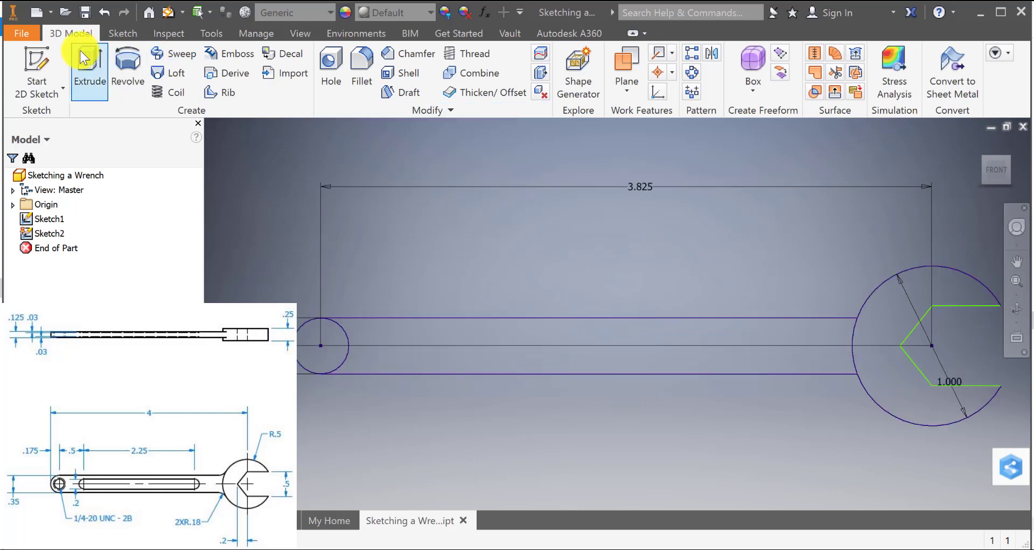
click(35, 65)
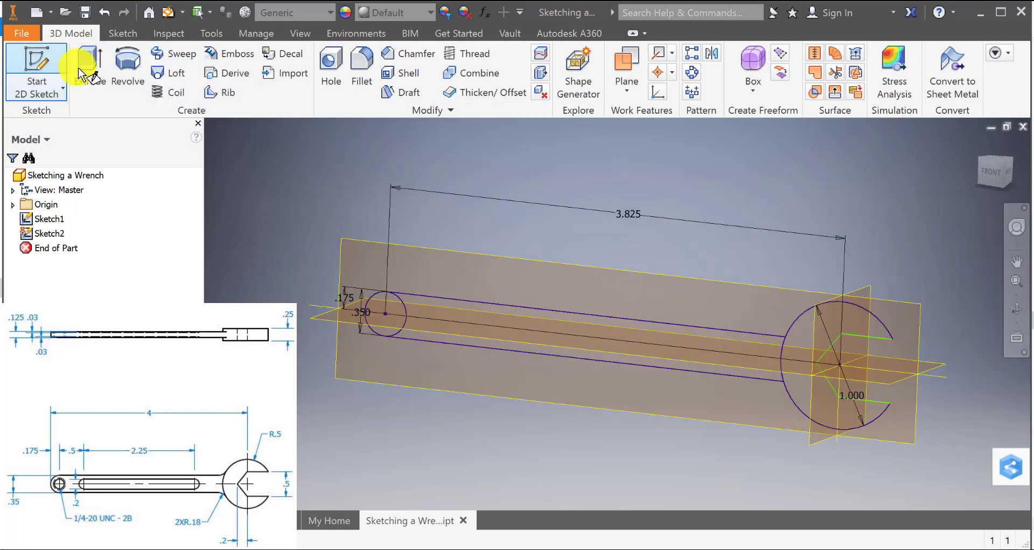
click(557, 266)
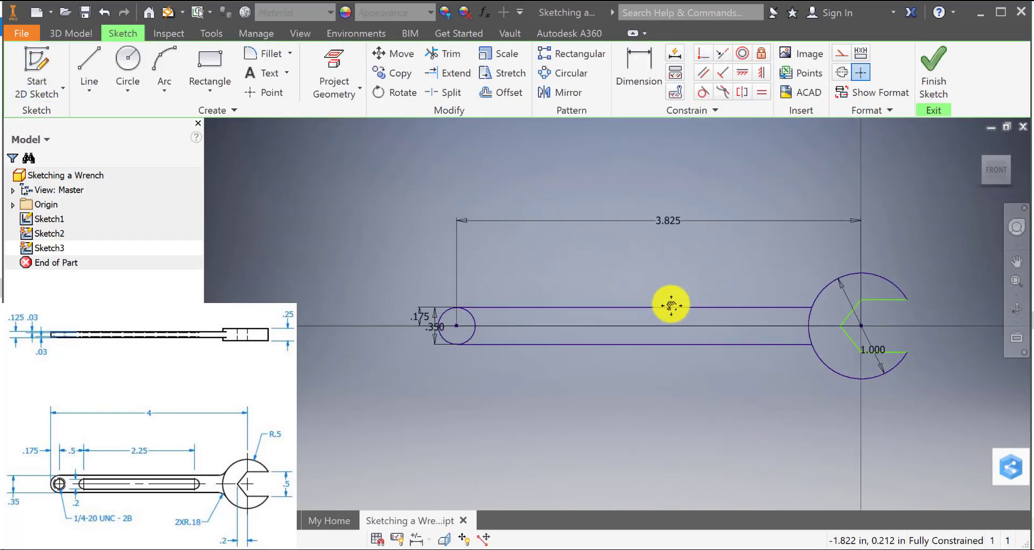
middle_drag(672, 305, 640, 311)
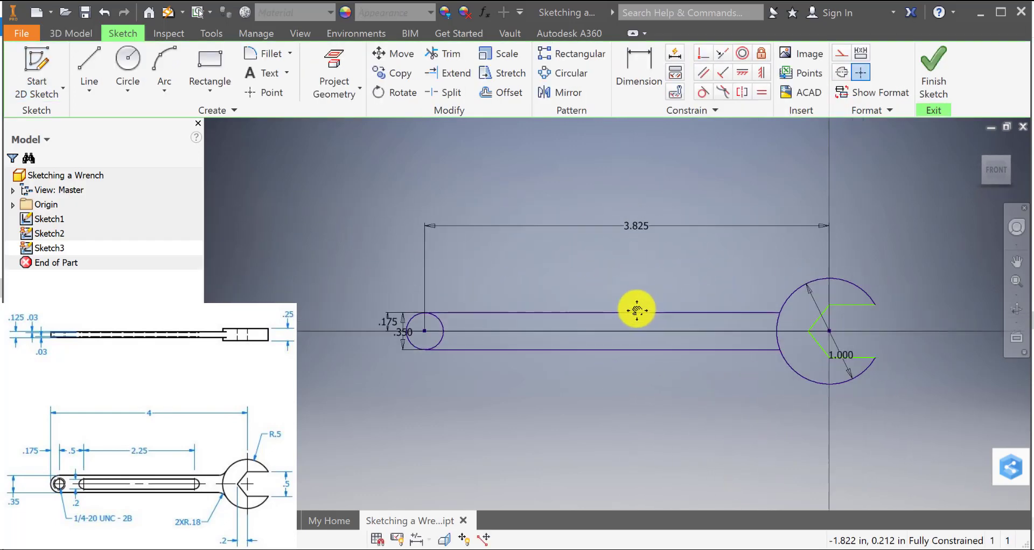
Step: Draw a centre-to-centre slot along the handle's horizontal axis, about 2.05 in between arc centres and 0.2 in wide
click(209, 89)
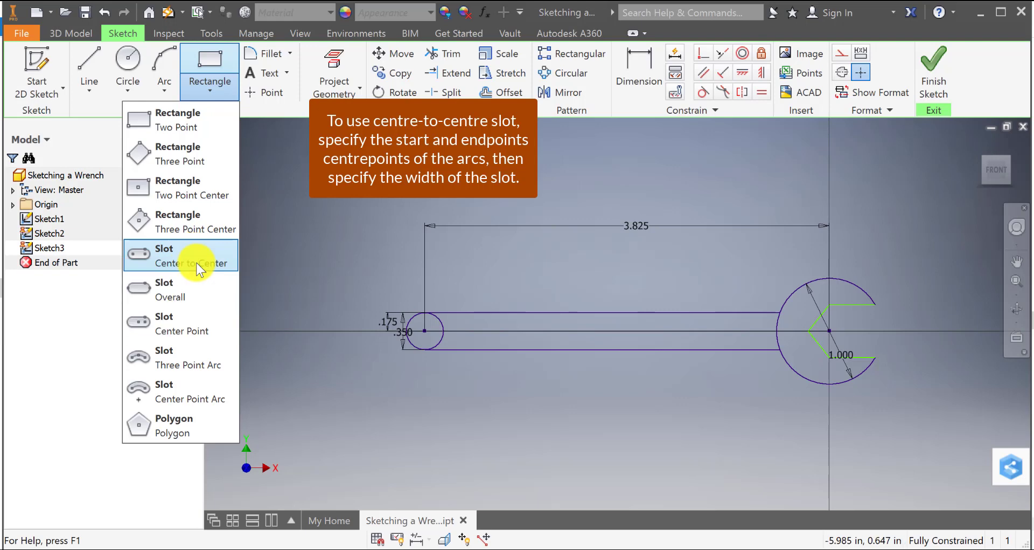
click(480, 213)
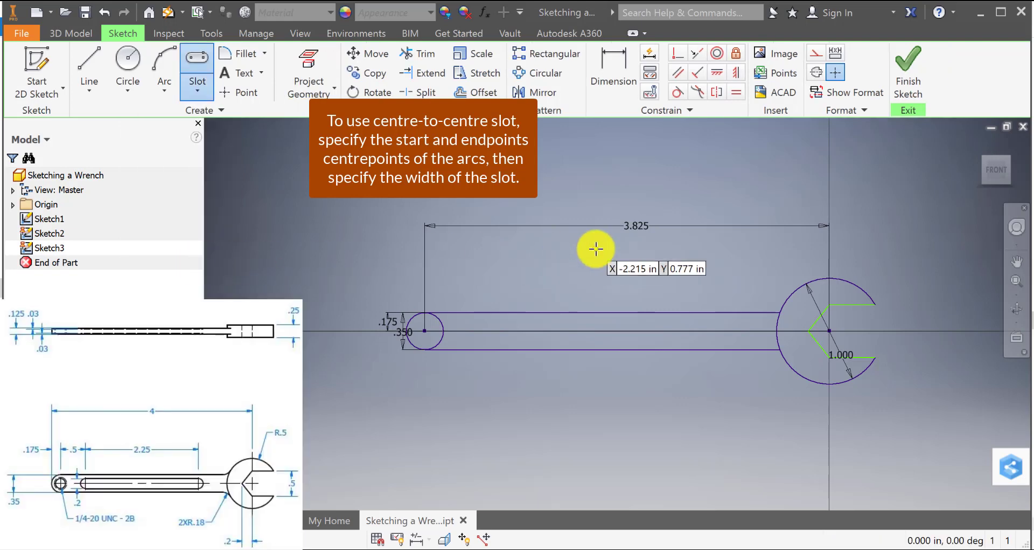
click(482, 330)
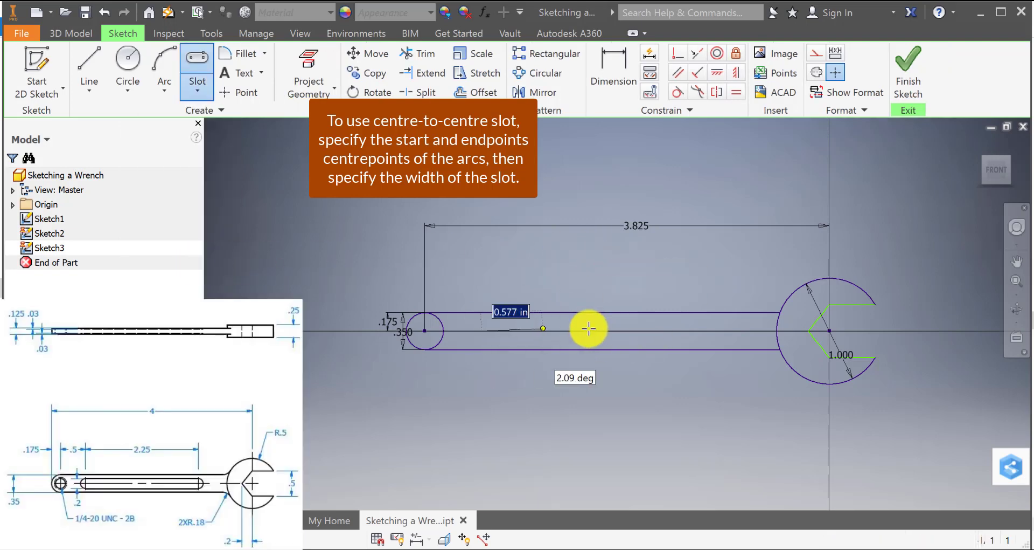
click(698, 332)
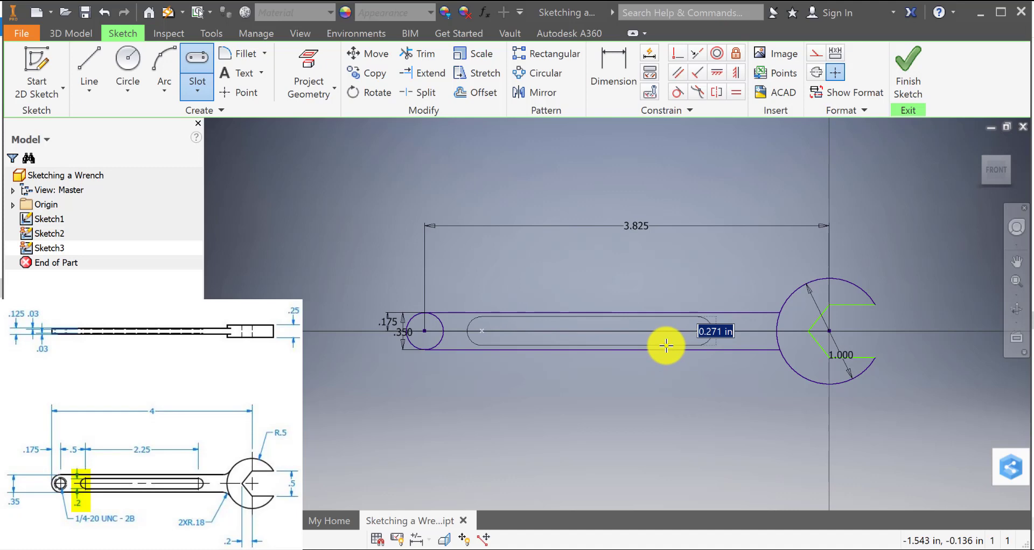
text(.2)
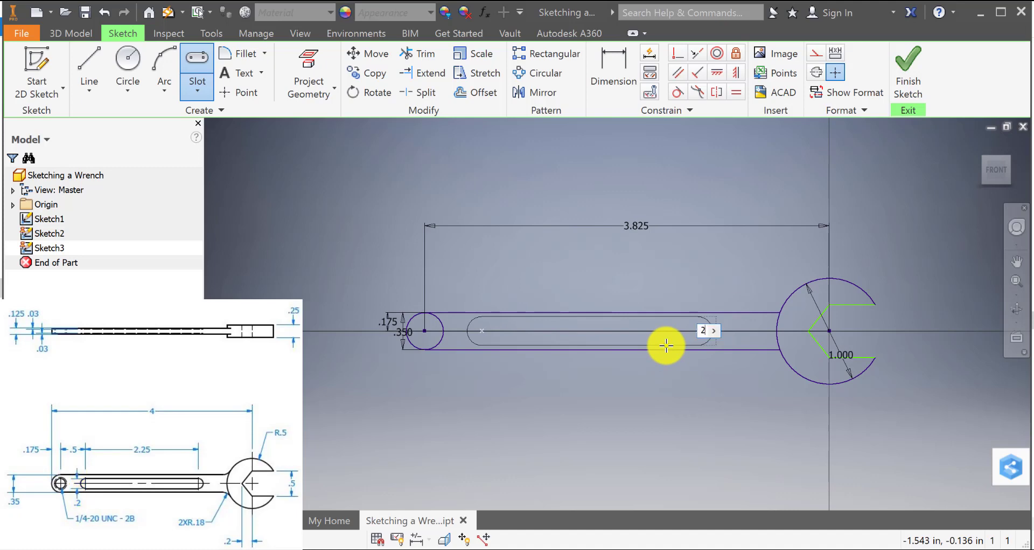
key(Return)
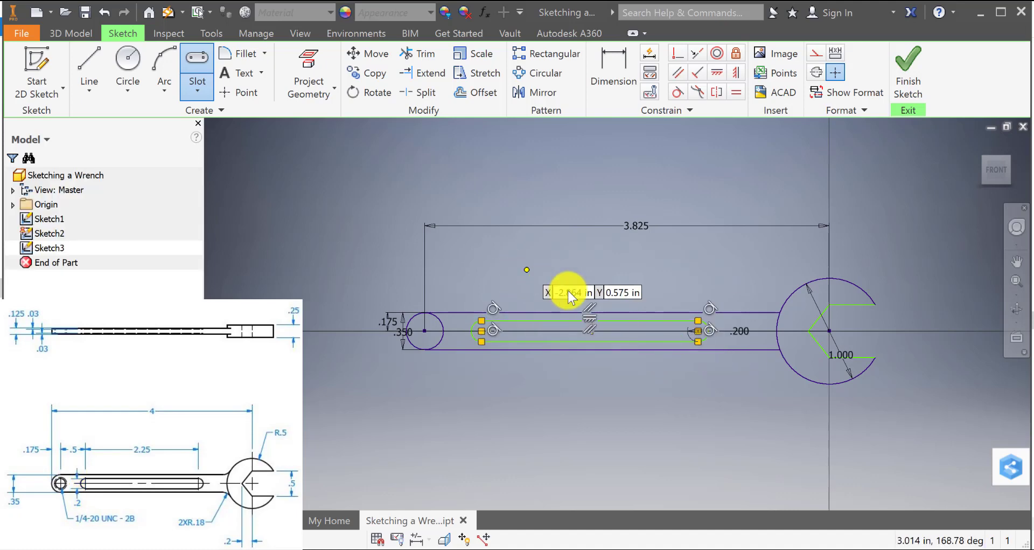
click(616, 62)
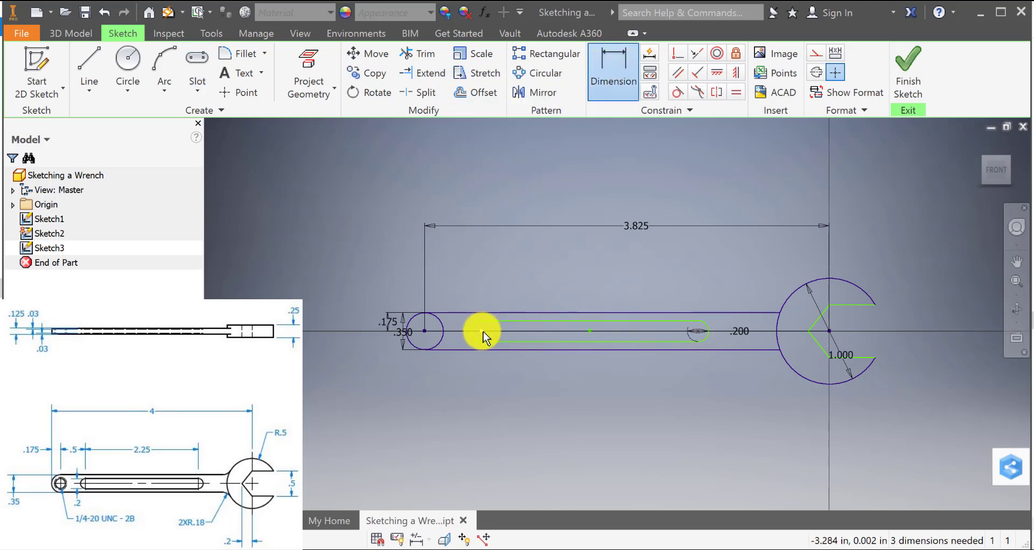
click(482, 330)
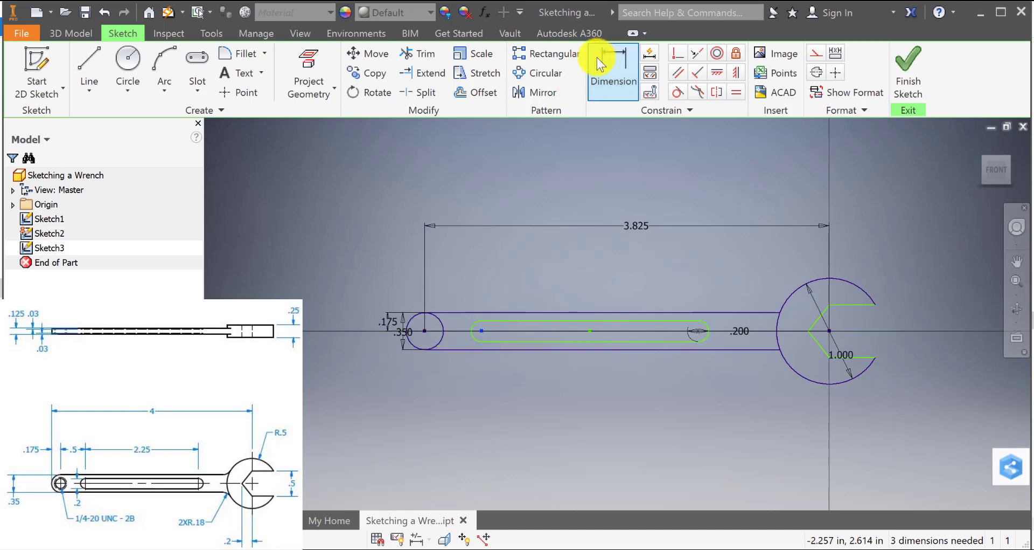
click(314, 62)
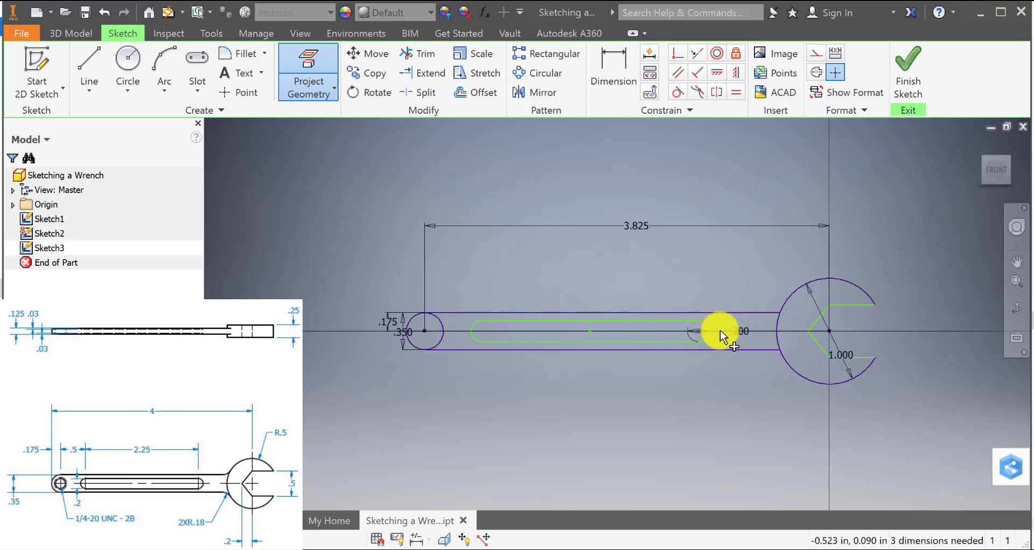
Step: Dimension the distance from the handle's end circle centre to the slot's nearer arc centre as 0.5 in
click(601, 61)
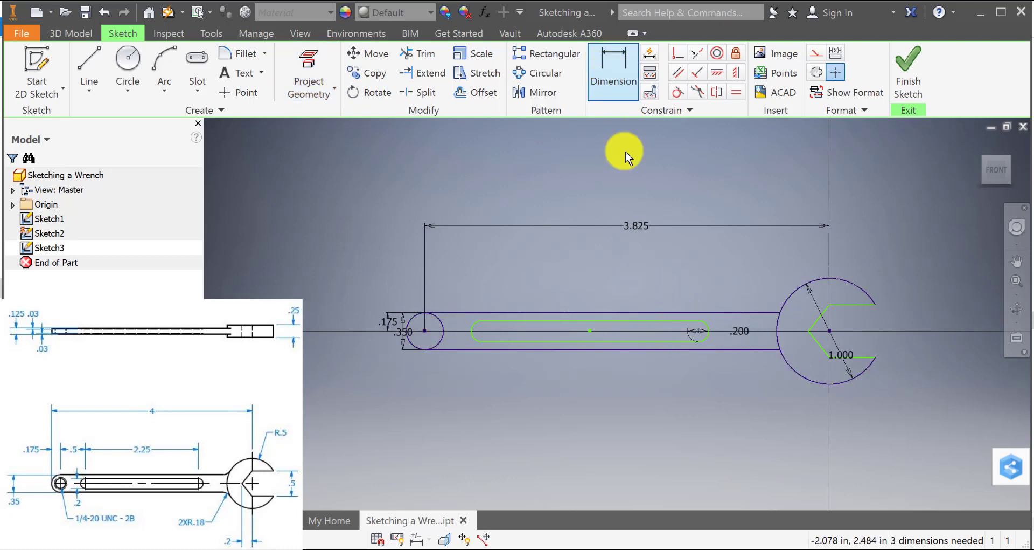
click(481, 330)
click(425, 331)
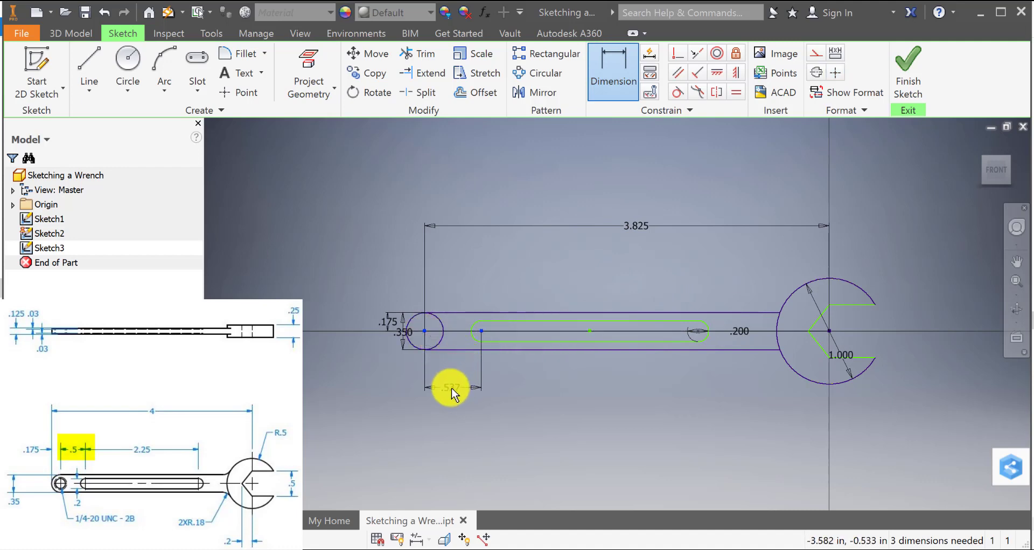
click(451, 386)
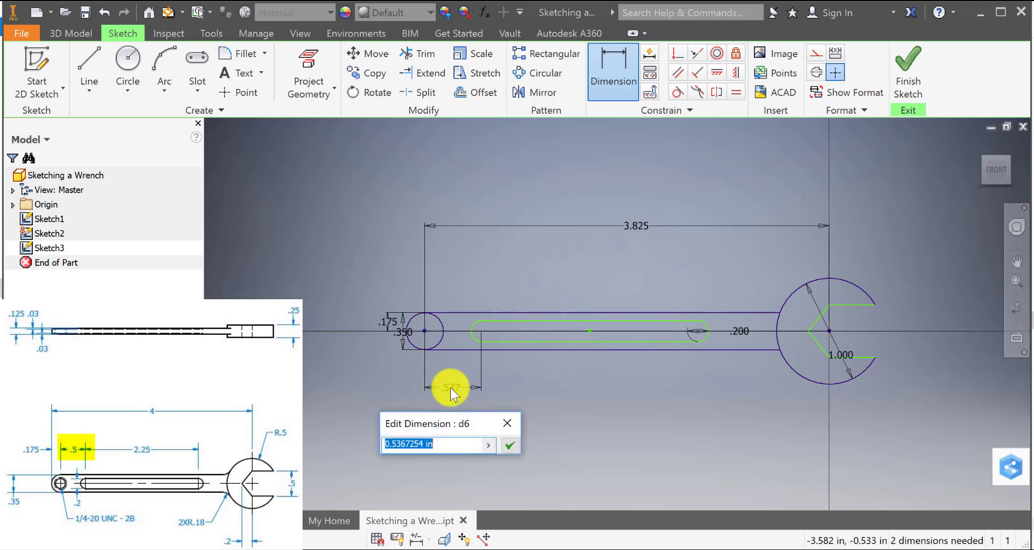
text(0.5)
key(Return)
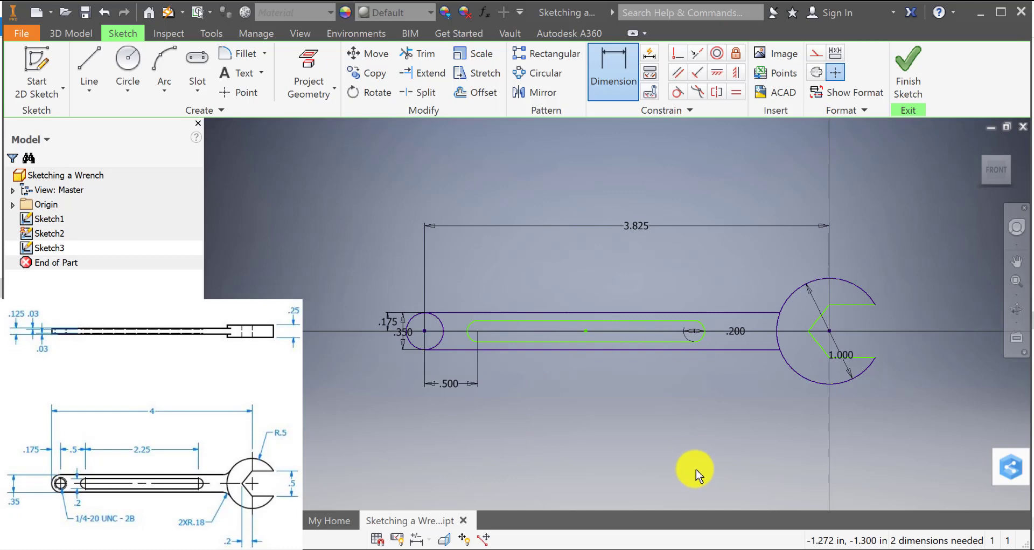
Step: Dimension the distance between the slot's two arc centres as 2.25 in
click(478, 331)
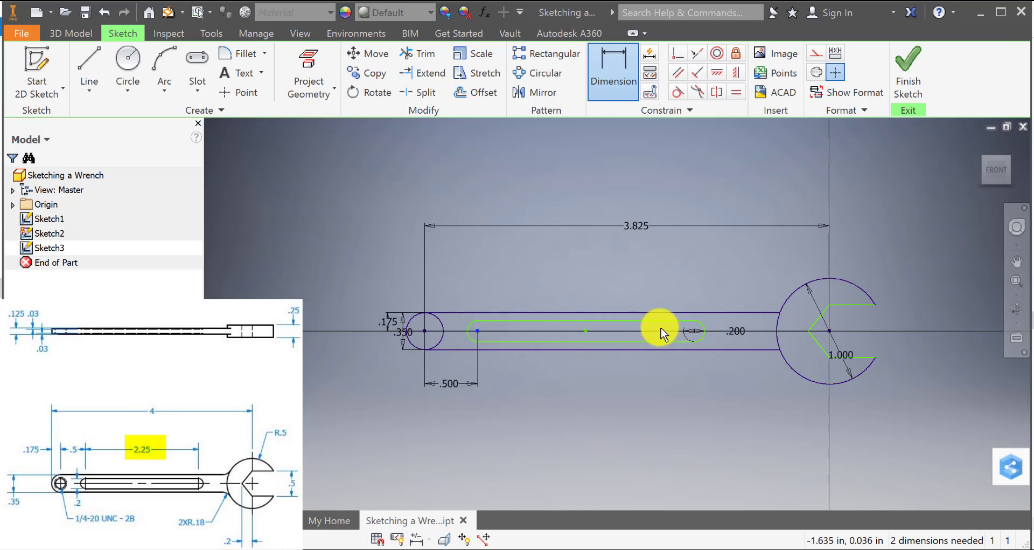
click(694, 331)
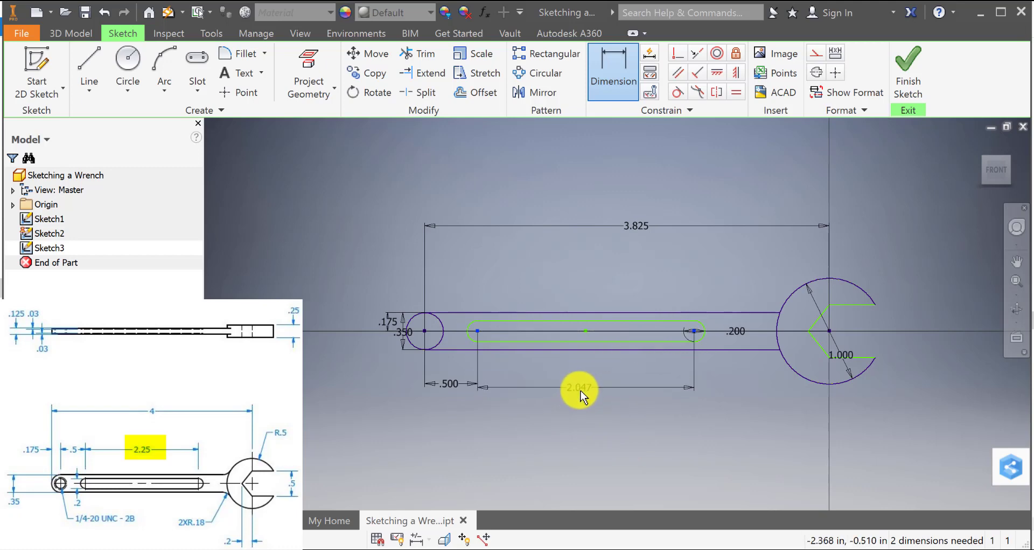
click(587, 397)
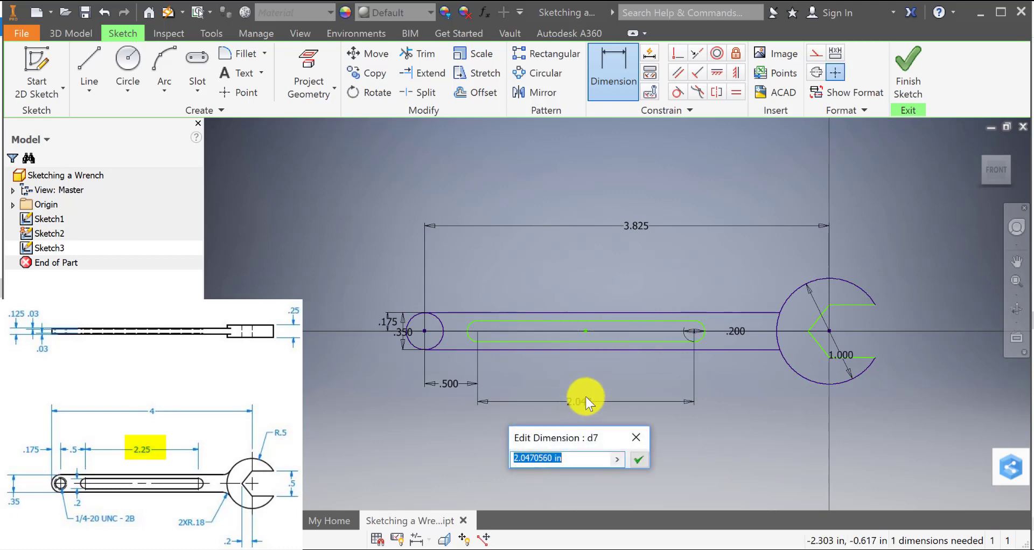
text(2.25)
key(Return)
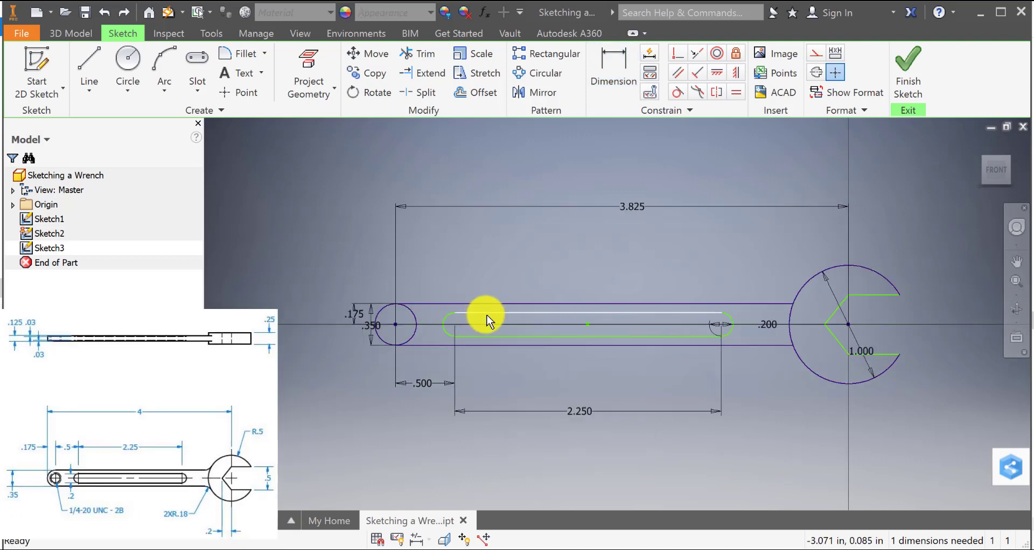
Step: Dimension the vertical distance from the slot's upper edge to the wrench head's centre as 0.2/2 in and finish the sketch
drag(484, 312, 456, 310)
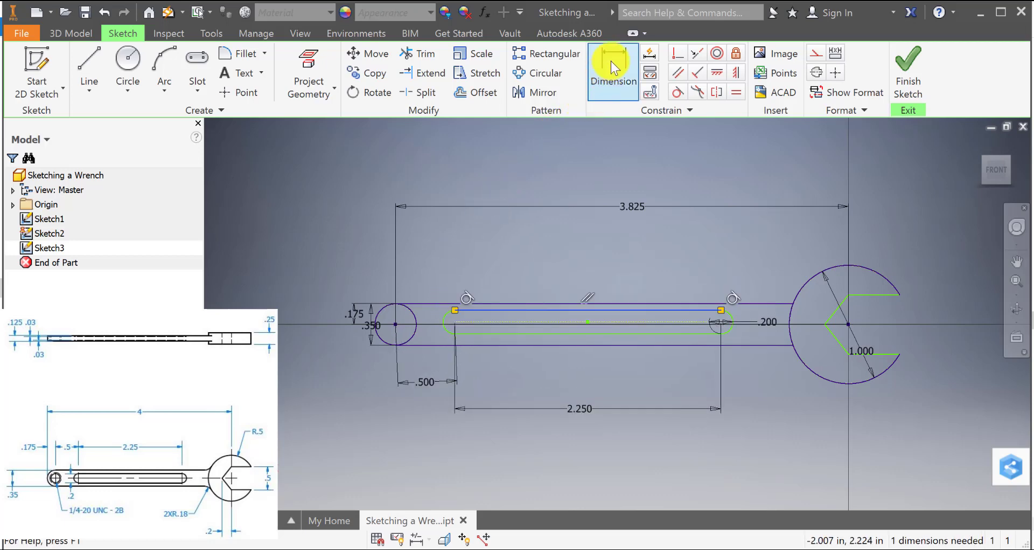
click(612, 67)
click(632, 311)
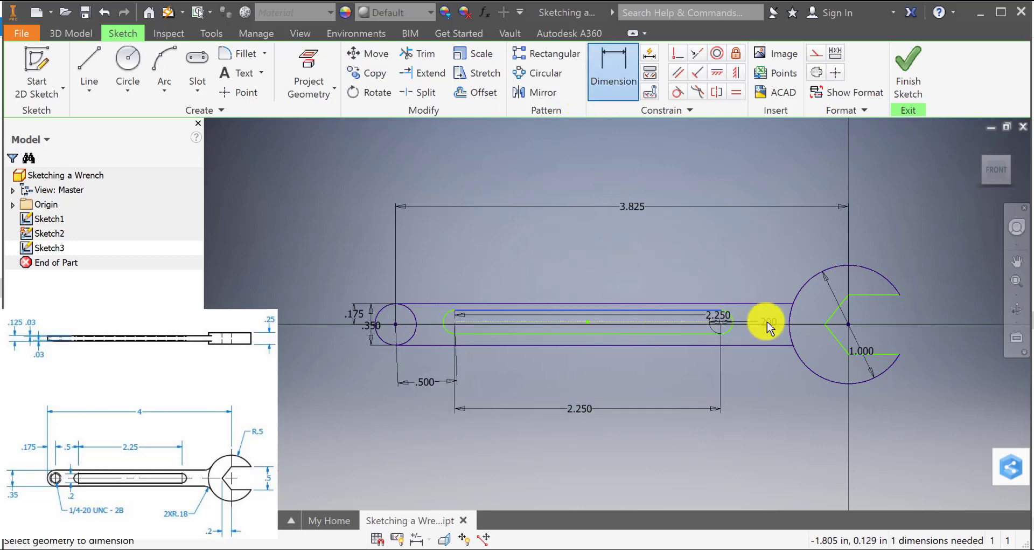
click(849, 323)
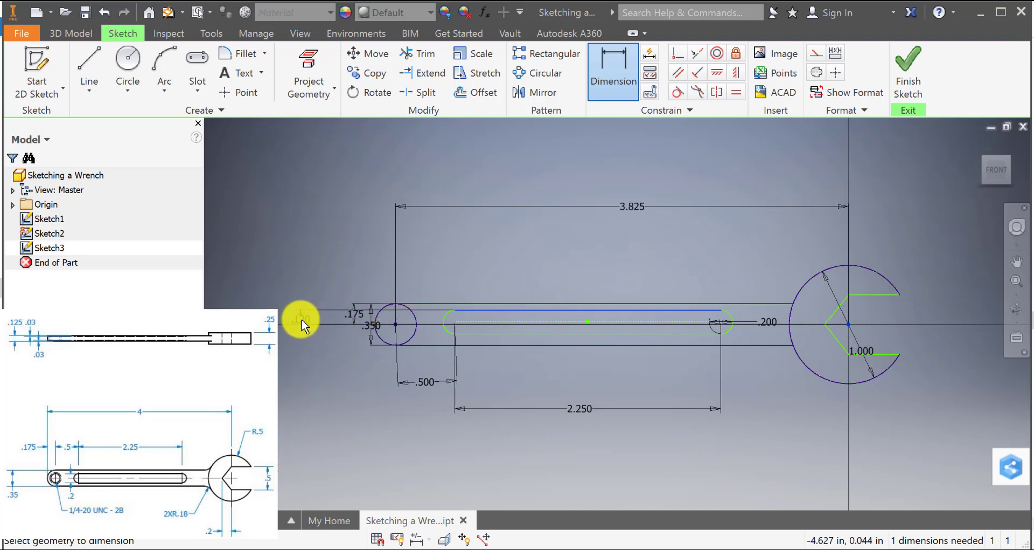
click(304, 321)
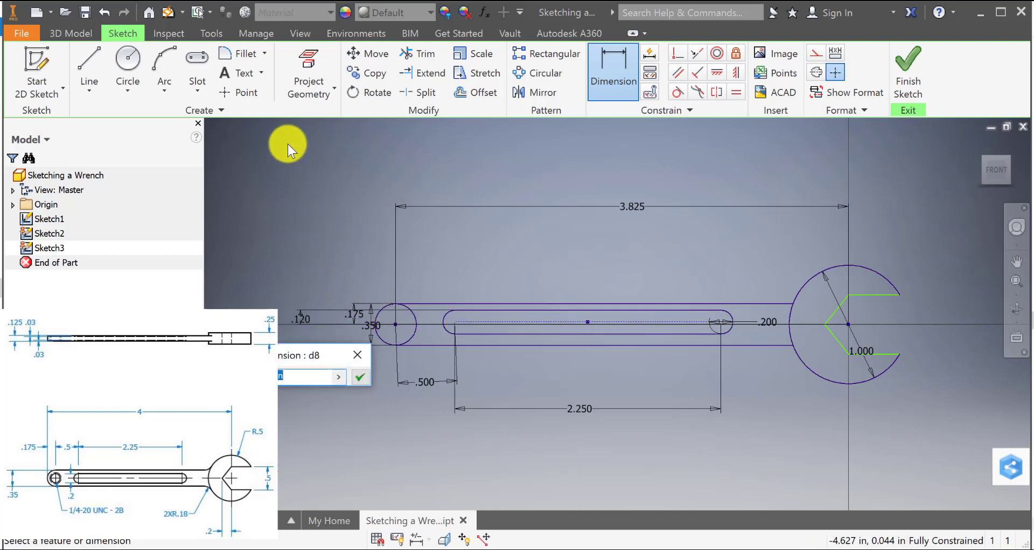
text(0.2/2)
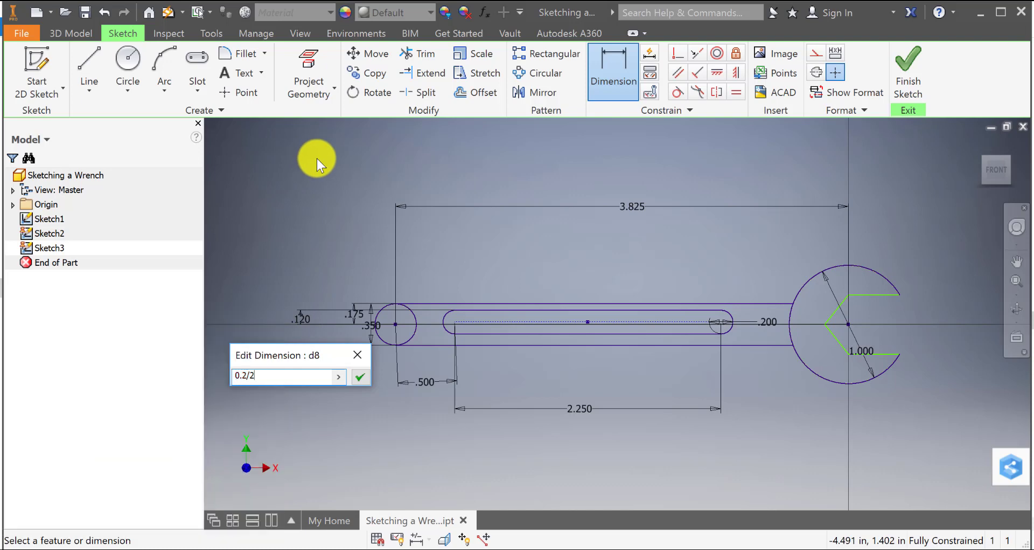
key(Return)
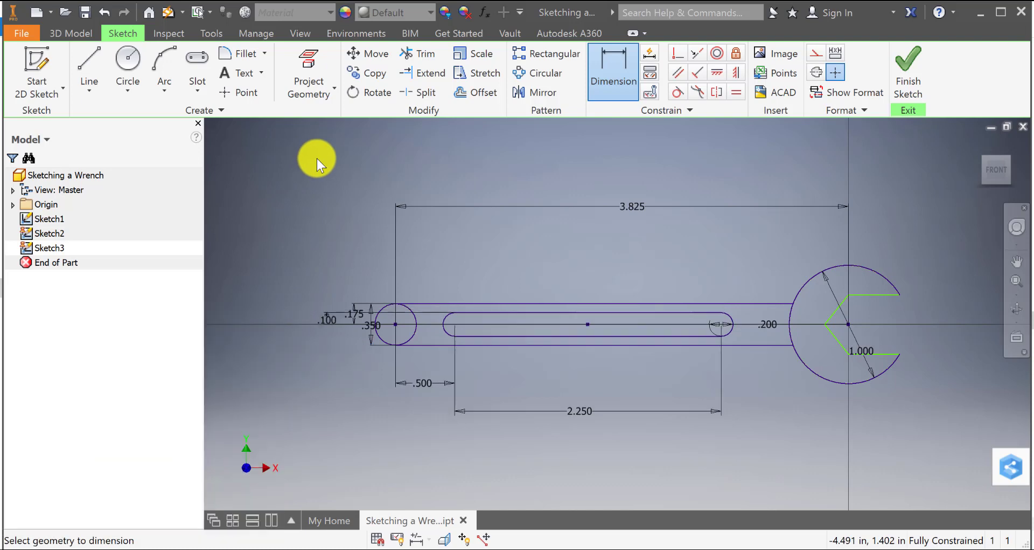
click(907, 74)
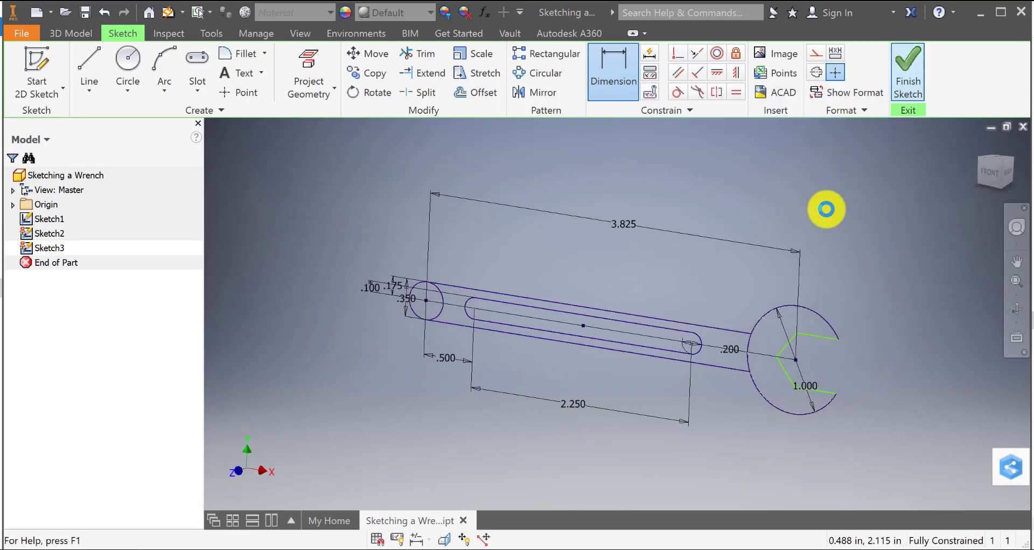